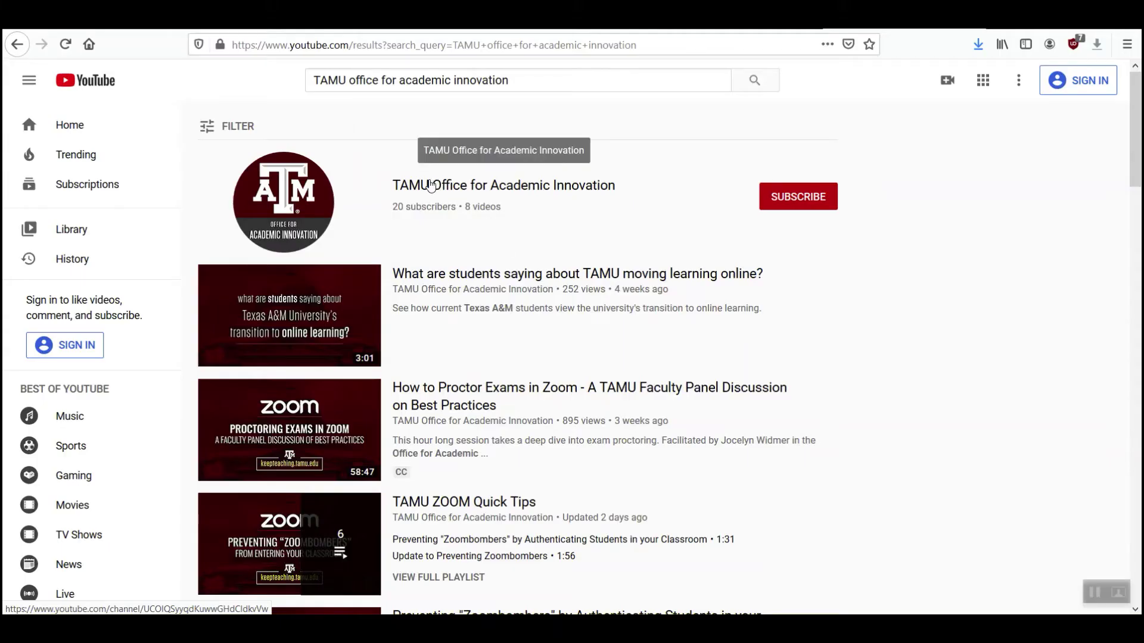
Step: Open the TAMU Office for Academic Innovation channel from the YouTube search results and browse its videos
{"action": "left_click", "coordinate": [432, 185]}
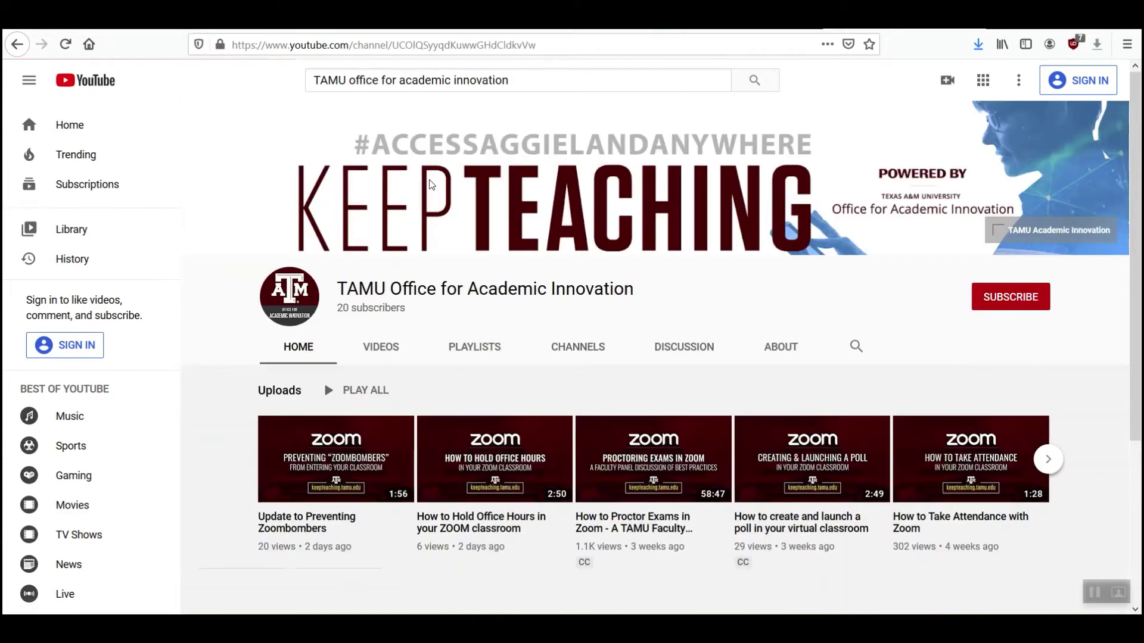
{"action": "left_click", "coordinate": [382, 346]}
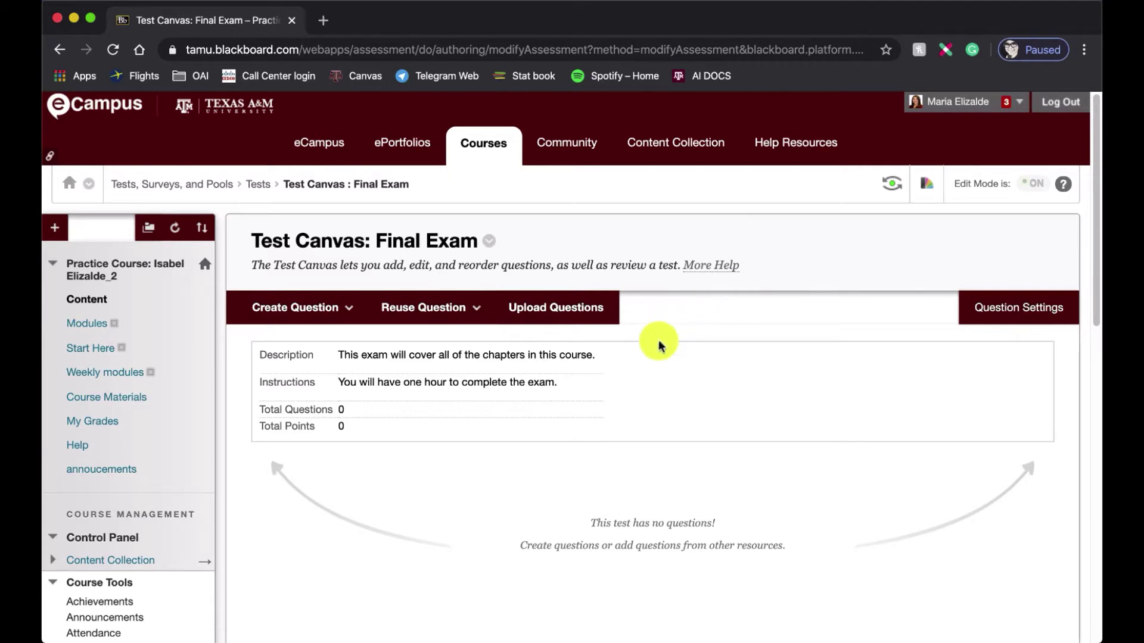
Step: Start creating a Multiple Choice question in the Final Exam test
{"action": "left_click", "coordinate": [275, 307]}
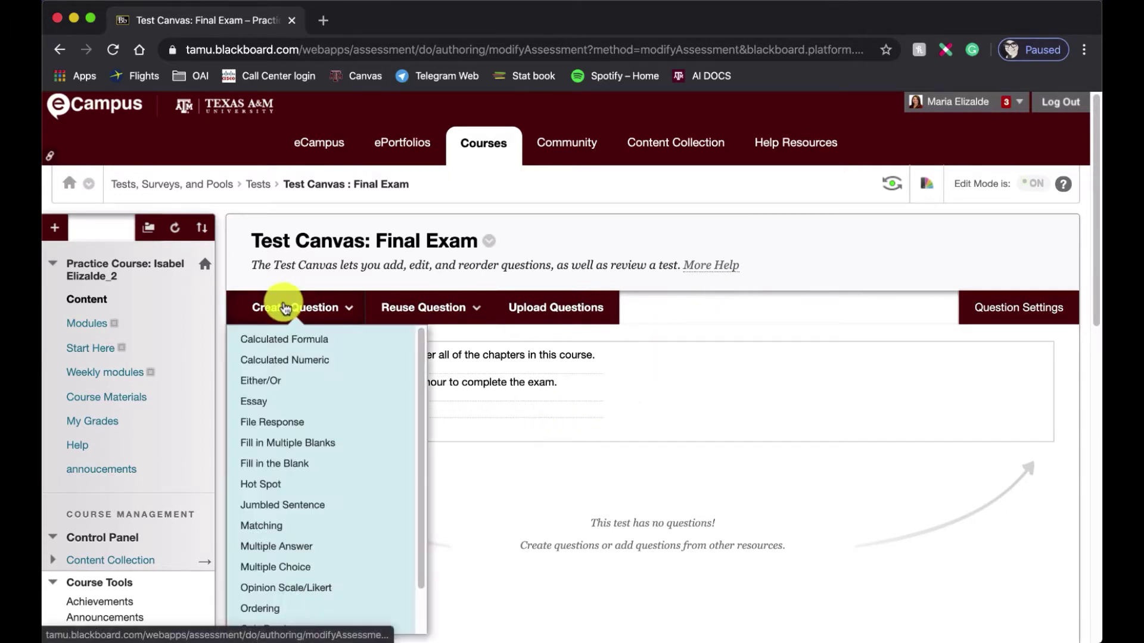
{"action": "scroll", "coordinate": [284, 314], "scroll_direction": "down", "scroll_amount": 3}
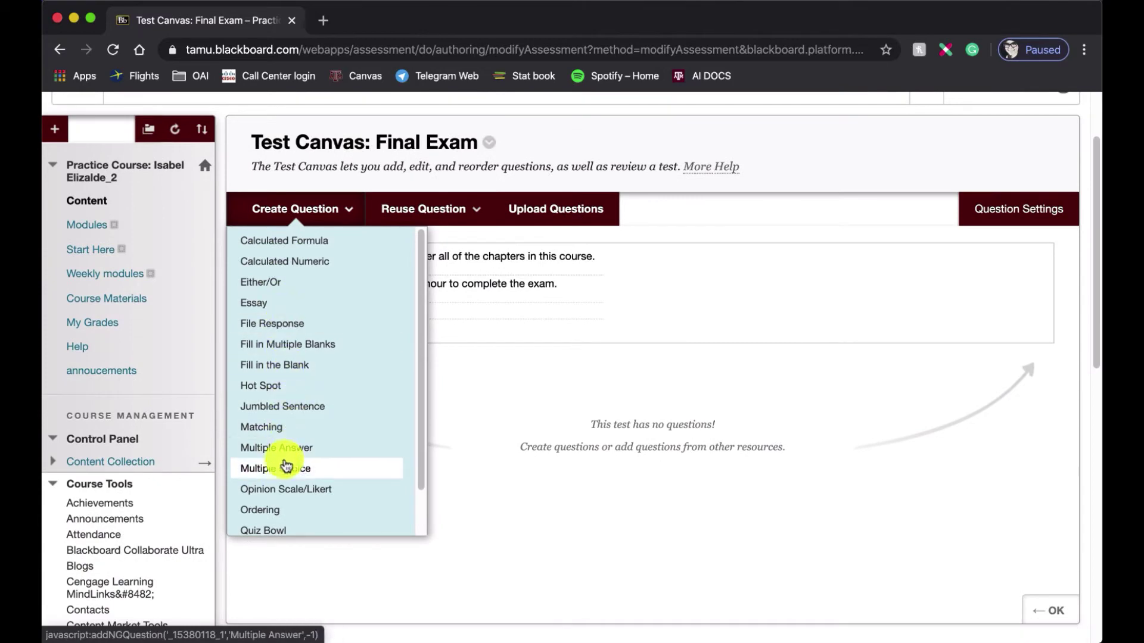
{"action": "left_click", "coordinate": [284, 469]}
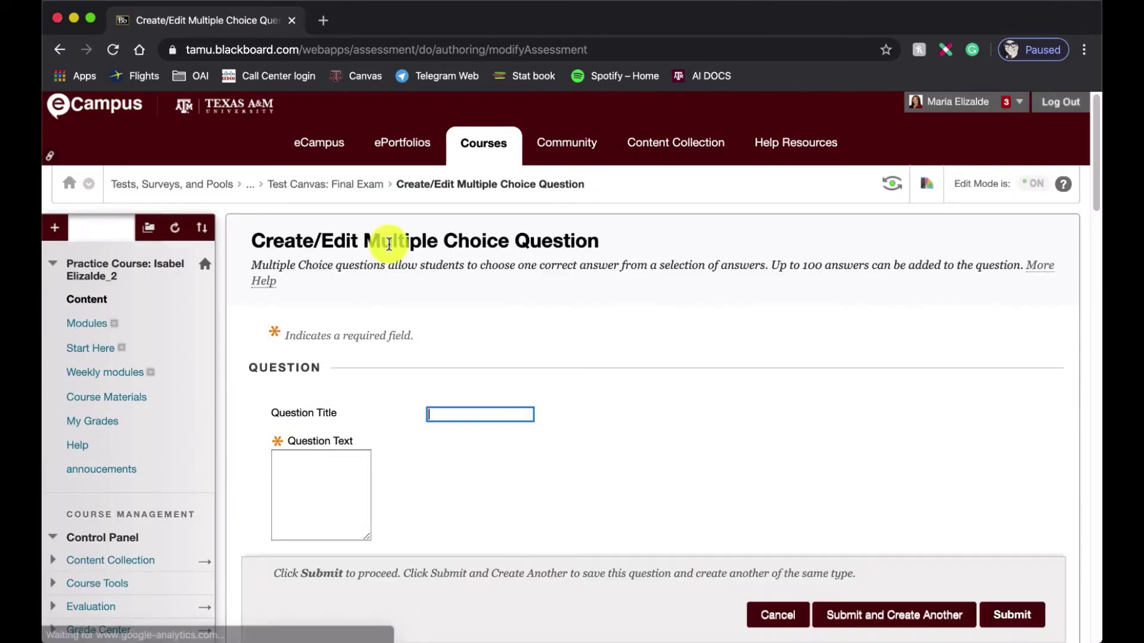
Step: Switch to the Word document and copy the question "What is the name of the office presenting these videos?"
{"action": "scroll", "coordinate": [388, 243], "scroll_direction": "down", "scroll_amount": 3}
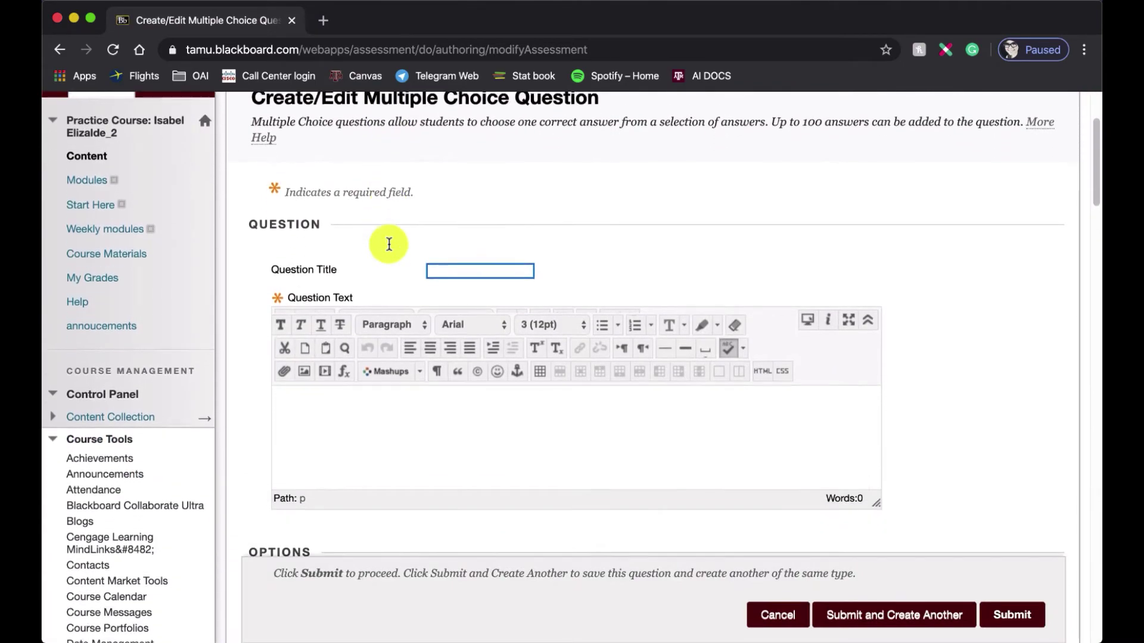
{"action": "left_click", "coordinate": [383, 411]}
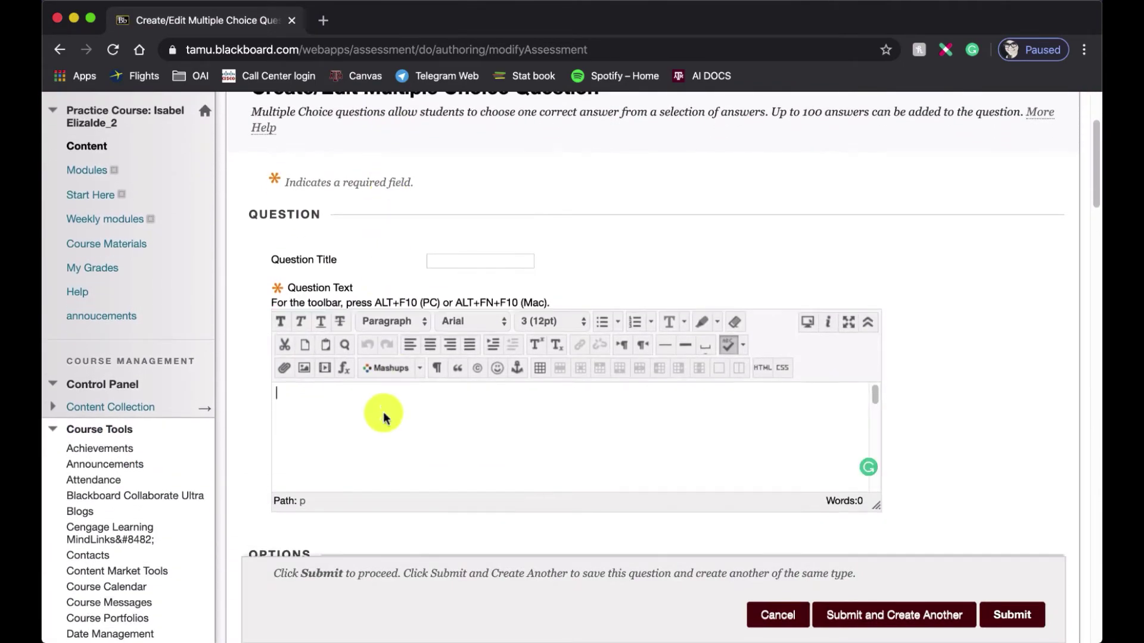
{"action": "key", "text": "ctrl+Up"}
{"action": "left_click", "coordinate": [376, 277]}
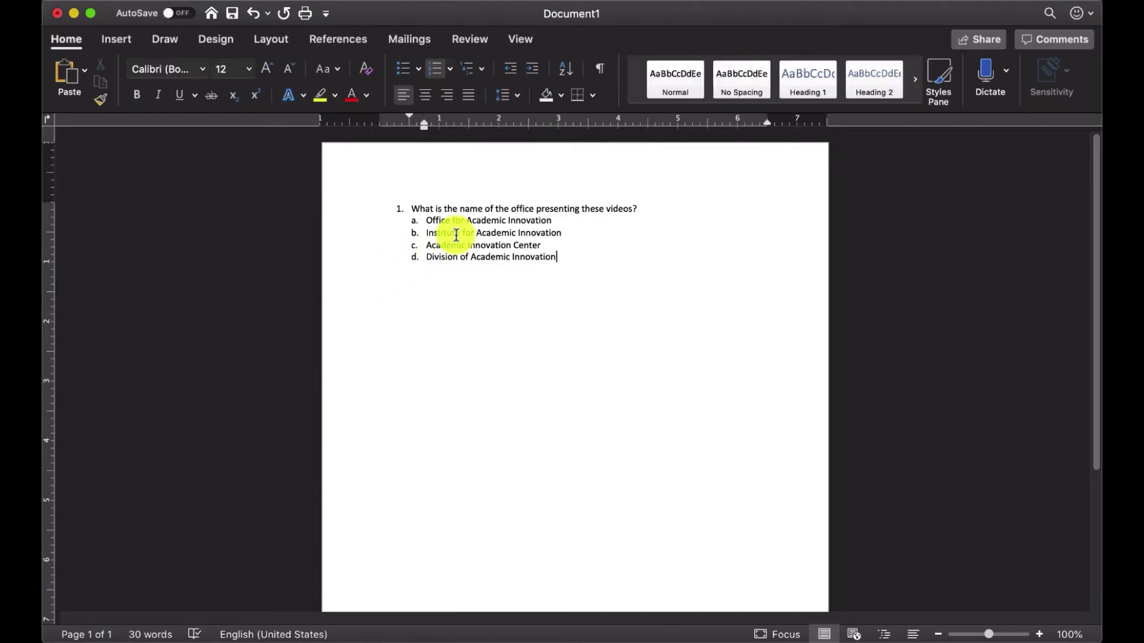
{"action": "left_click_drag", "start_coordinate": [584, 208], "coordinate": [417, 202]}
{"action": "key", "text": "super+c"}
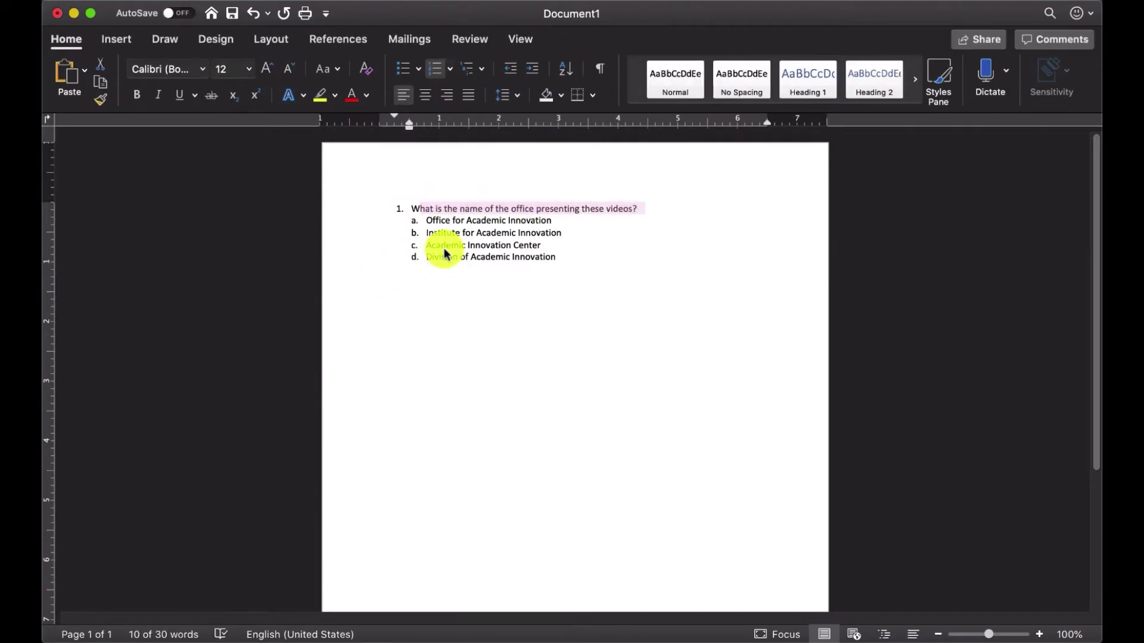
Step: Back in the Blackboard form, paste the question into the Question Text, remove its list number and complete the first word as "What"
{"action": "key", "text": "ctrl+Up"}
{"action": "left_click", "coordinate": [476, 274]}
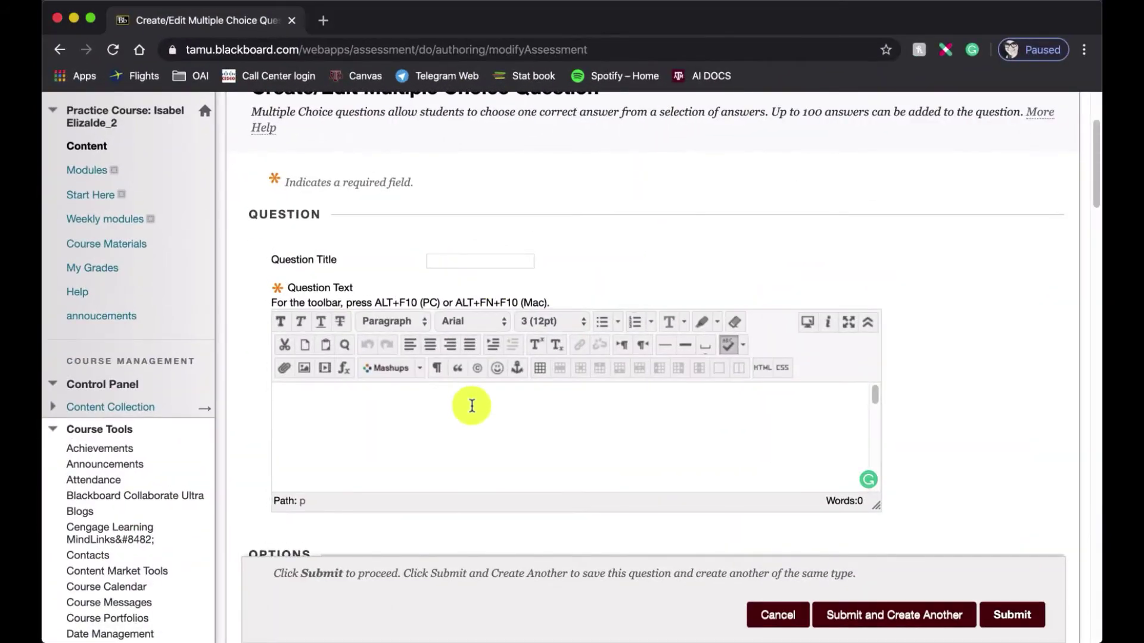
{"action": "key", "text": "super+v"}
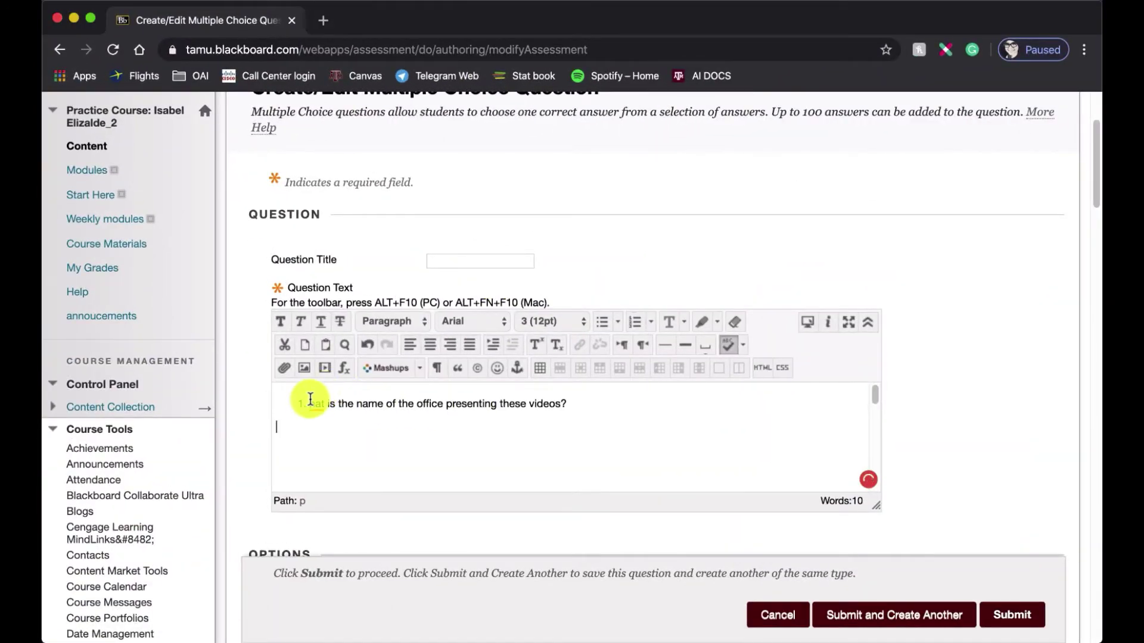
{"action": "left_click", "coordinate": [307, 403]}
{"action": "key", "text": "BackSpace"}
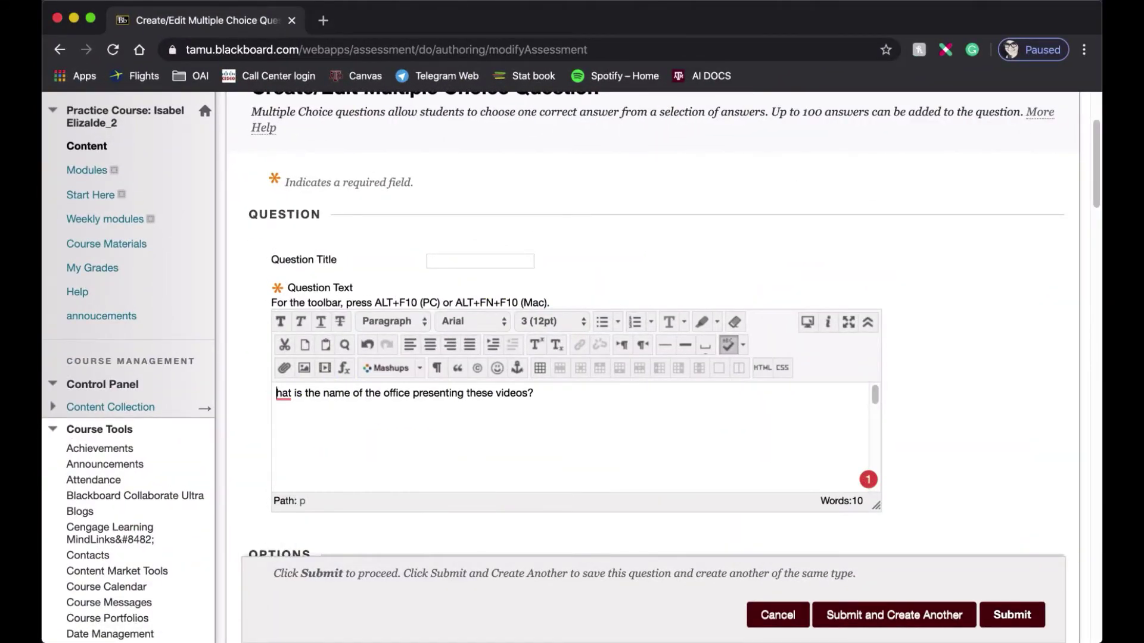
{"action": "type", "text": "W"}
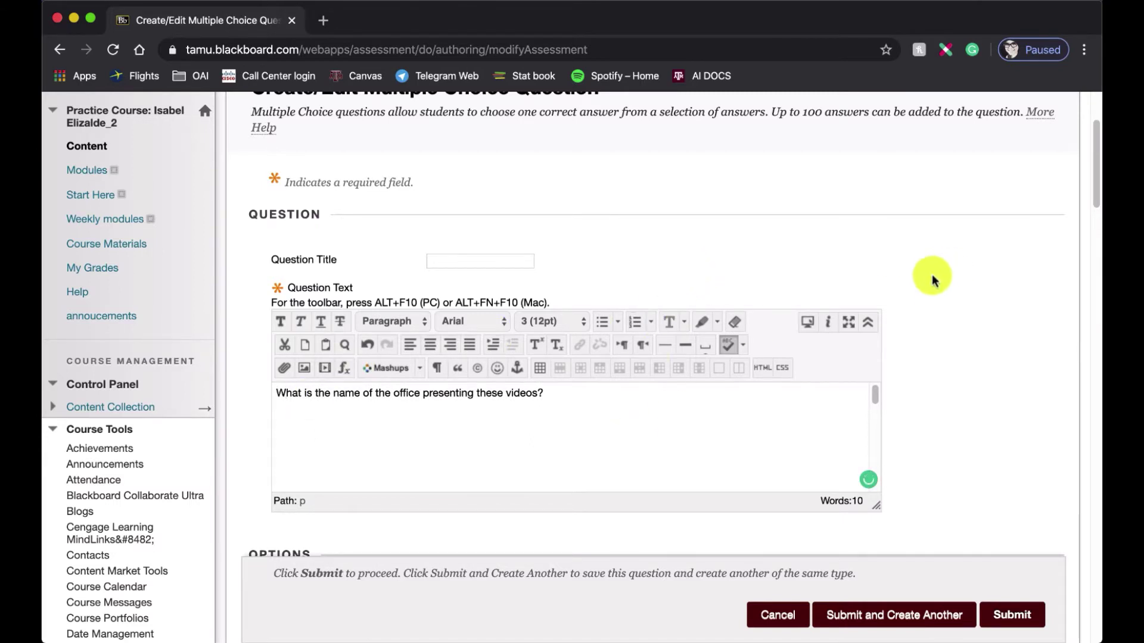
Step: Add the sentence "Please select the correct answer." after the question in the Question Text
{"action": "left_click", "coordinate": [718, 392]}
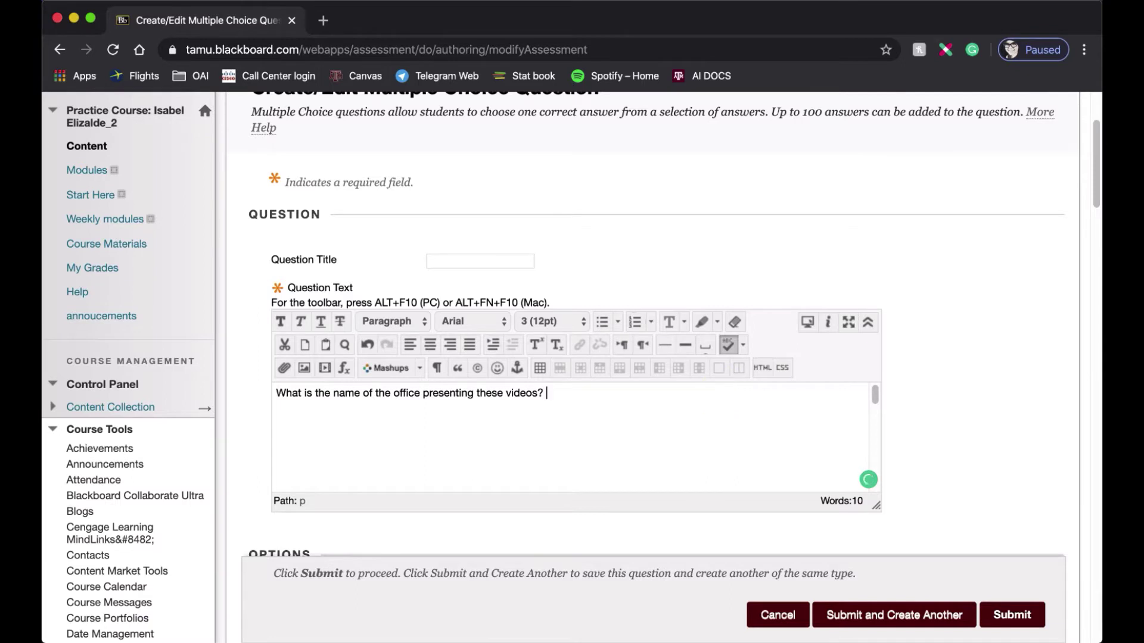
{"action": "type", "text": "Please select the correct answer"}
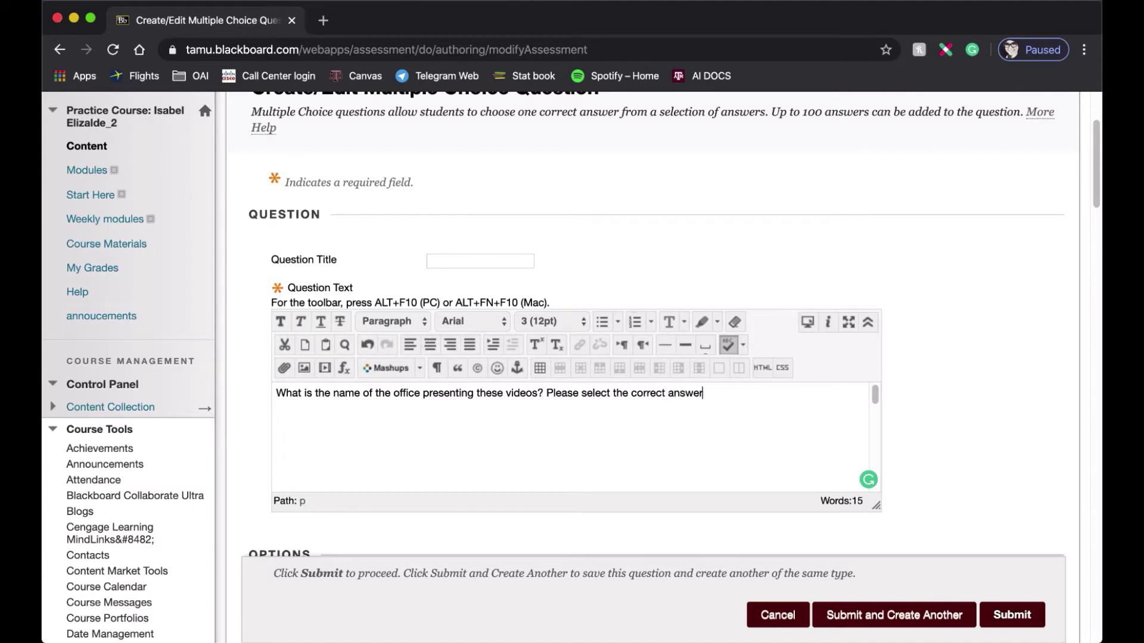
{"action": "type", "text": "."}
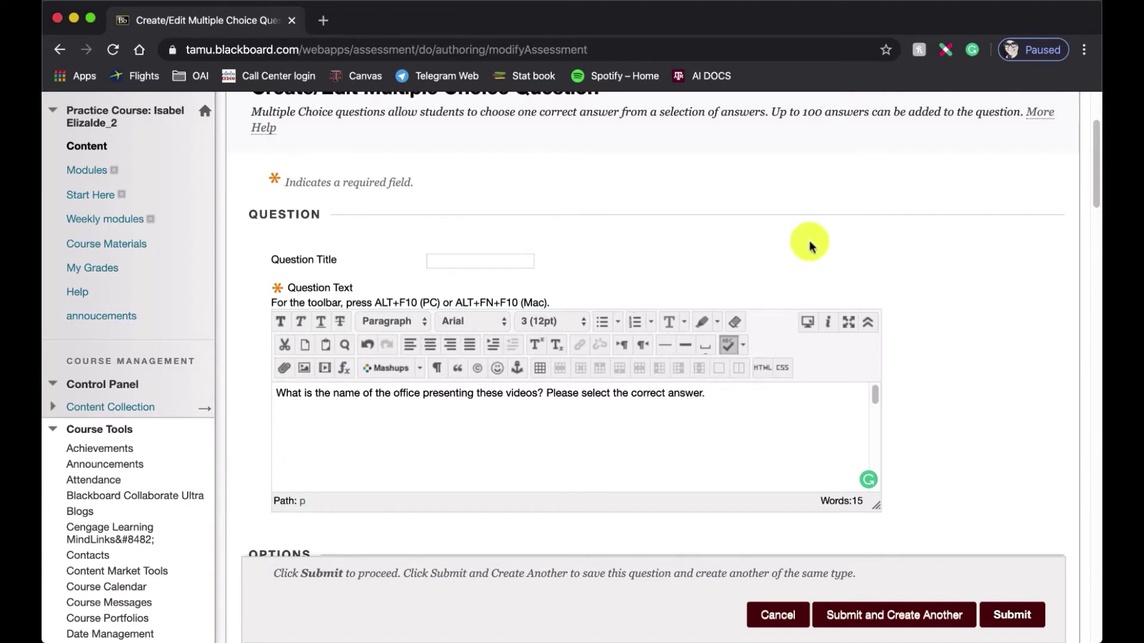
Step: Examine the question's options for answer numbering, answer orientation, partial credit and random answer order
{"action": "scroll", "coordinate": [809, 240], "scroll_direction": "down", "scroll_amount": 4}
{"action": "scroll", "coordinate": [785, 449], "scroll_direction": "down", "scroll_amount": 2}
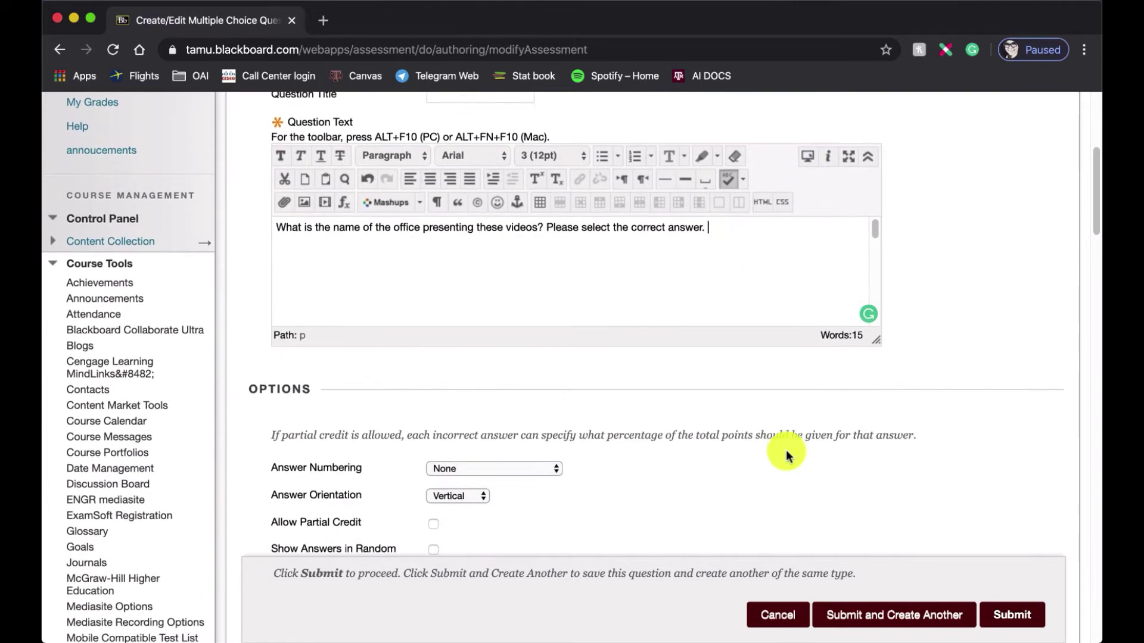
{"action": "scroll", "coordinate": [786, 455], "scroll_direction": "down", "scroll_amount": 3}
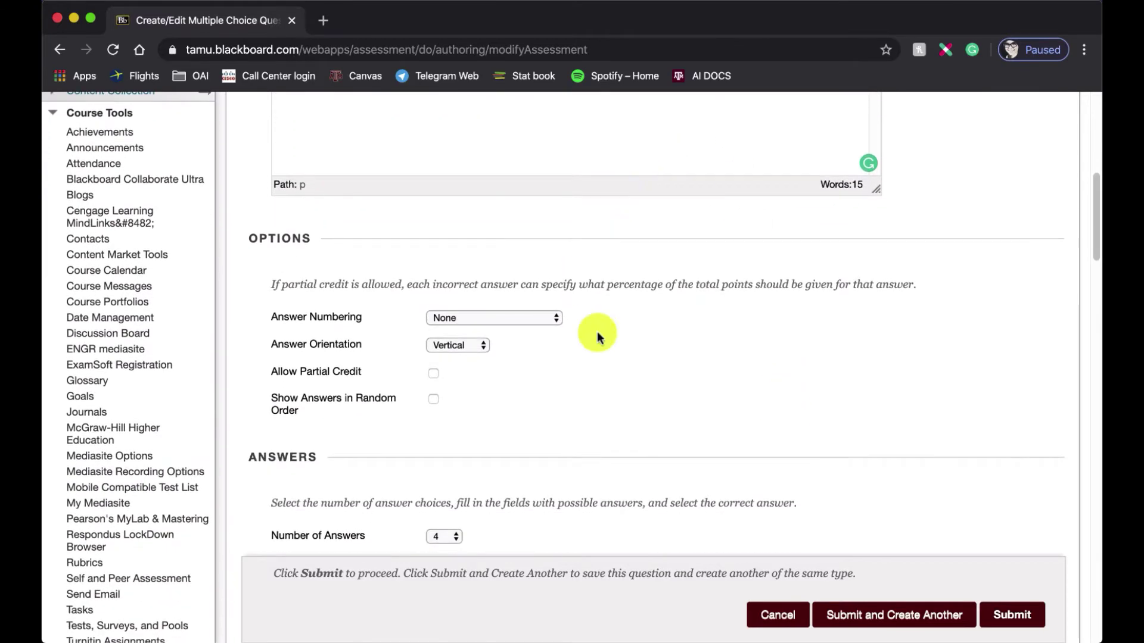
{"action": "scroll", "coordinate": [747, 425], "scroll_direction": "down", "scroll_amount": 1}
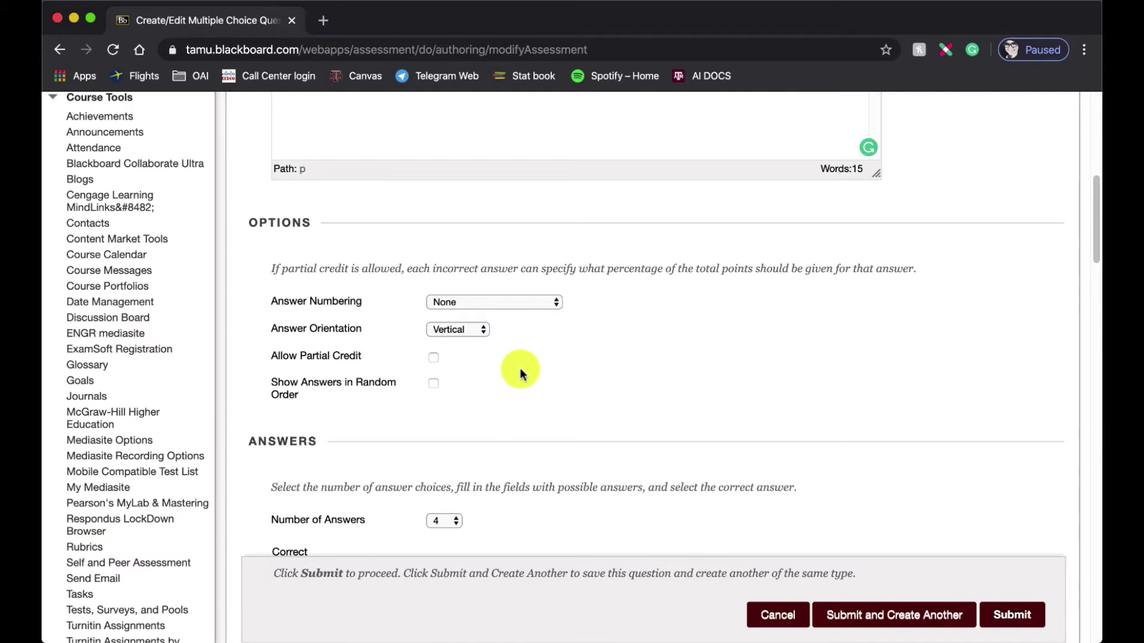
{"action": "left_click", "coordinate": [498, 304]}
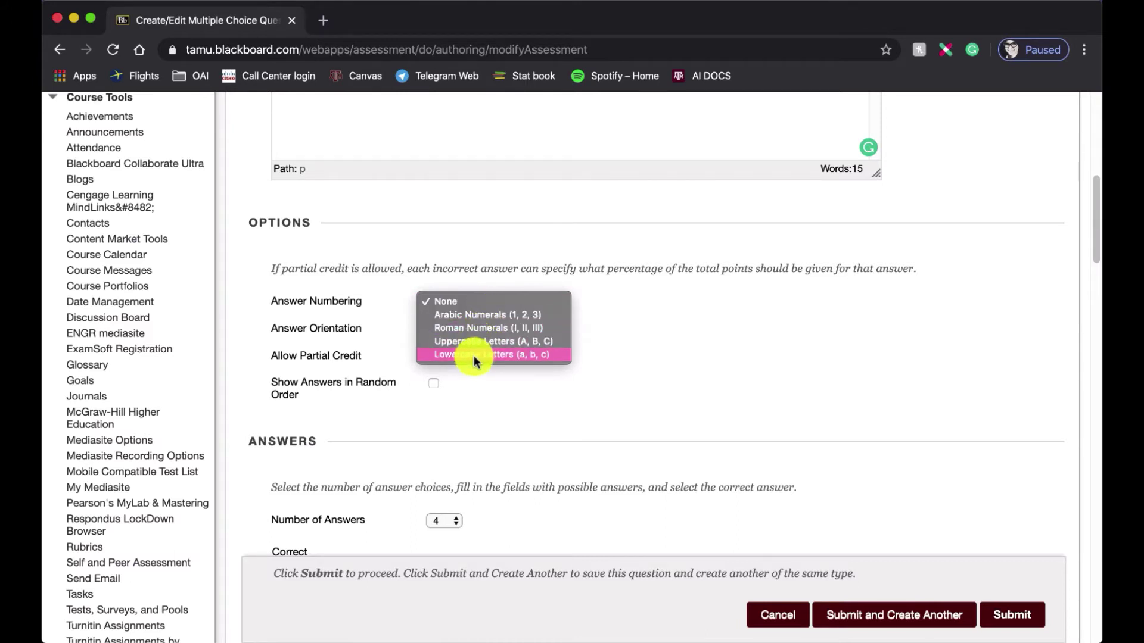
{"action": "left_click", "coordinate": [479, 388]}
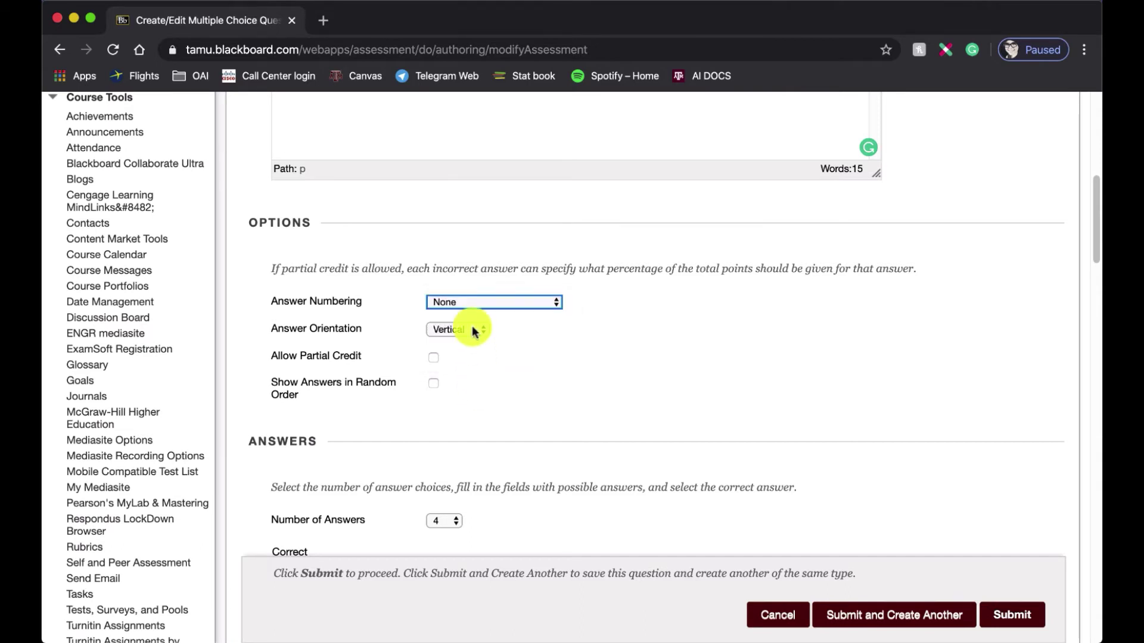
{"action": "left_click", "coordinate": [470, 331]}
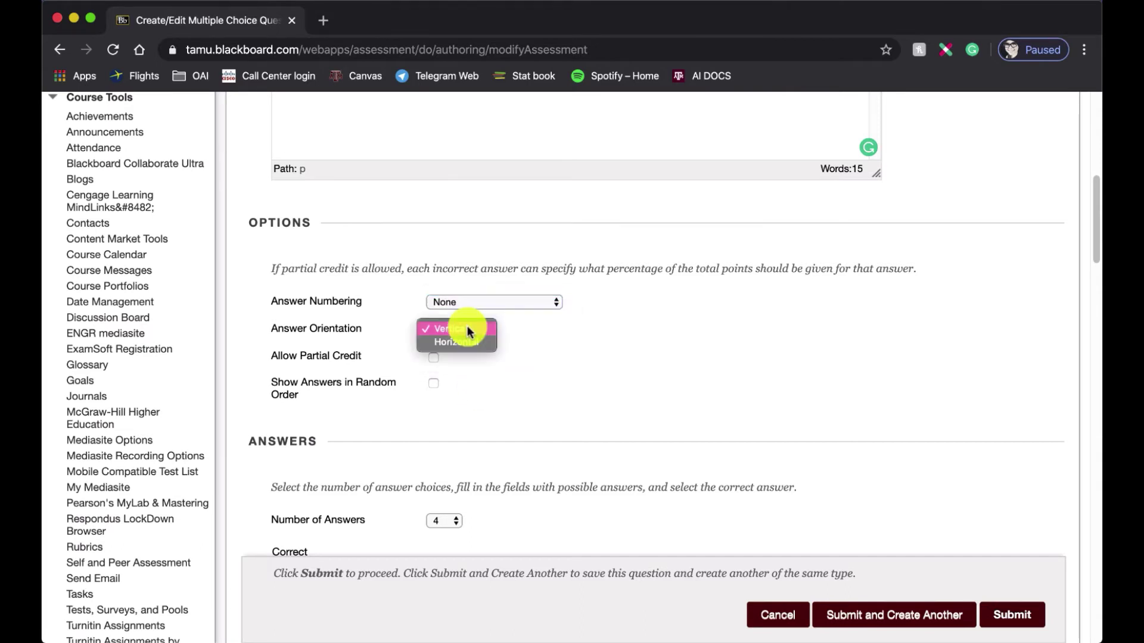
{"action": "left_click", "coordinate": [468, 329]}
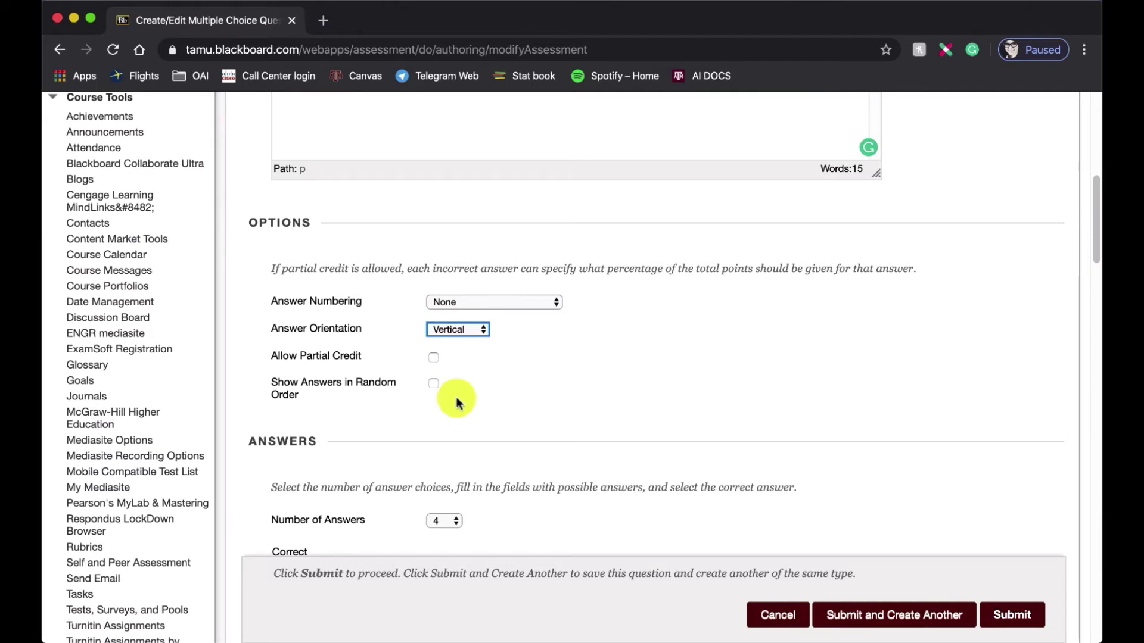
{"action": "scroll", "coordinate": [456, 401], "scroll_direction": "down", "scroll_amount": 1}
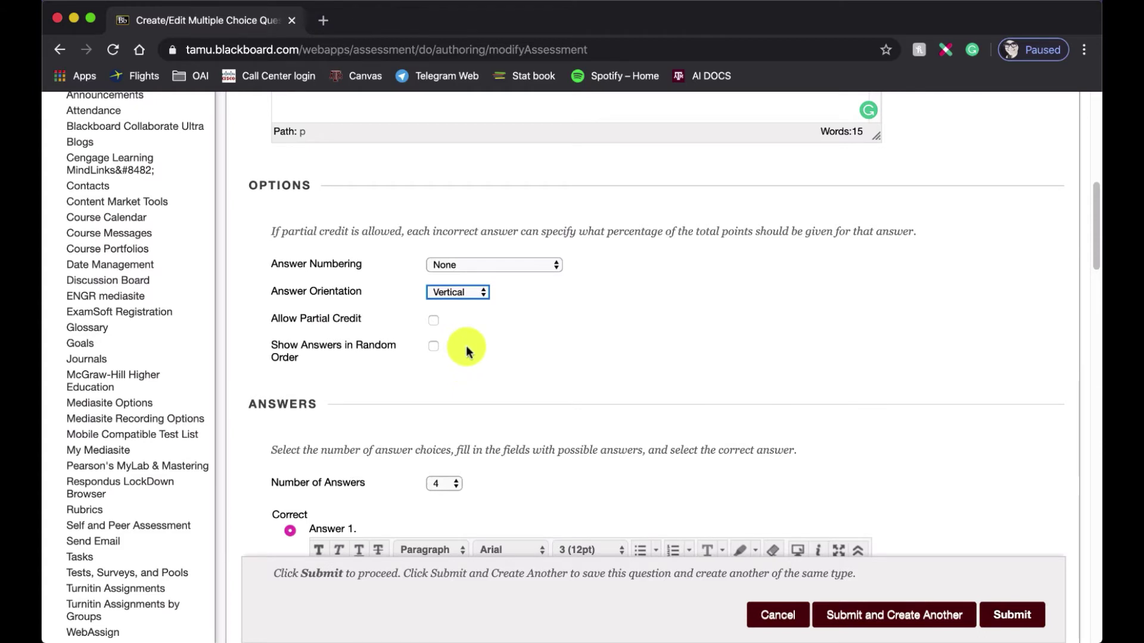
{"action": "scroll", "coordinate": [466, 346], "scroll_direction": "up", "scroll_amount": 1}
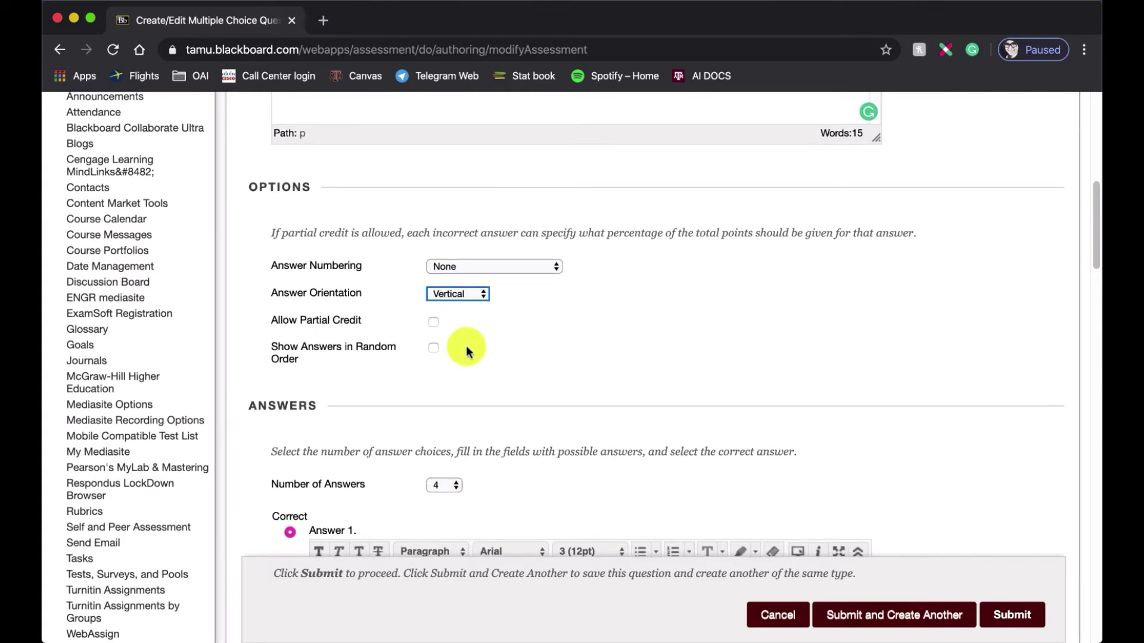
Step: Look through the available choices for the number of answers
{"action": "scroll", "coordinate": [466, 351], "scroll_direction": "down", "scroll_amount": 6}
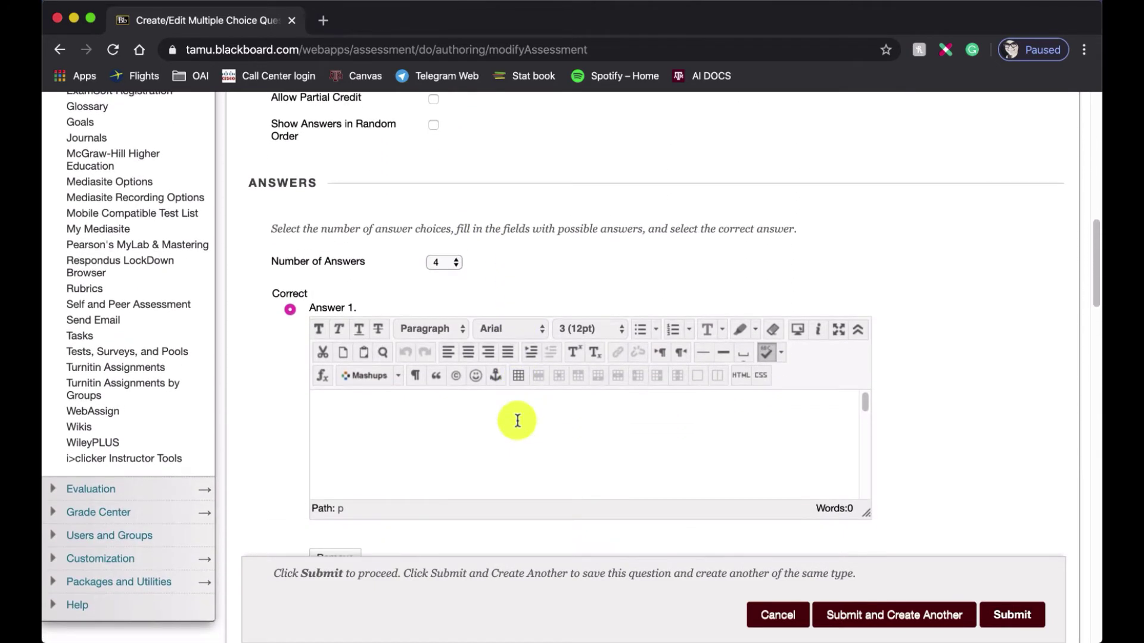
{"action": "scroll", "coordinate": [553, 285], "scroll_direction": "down", "scroll_amount": 2}
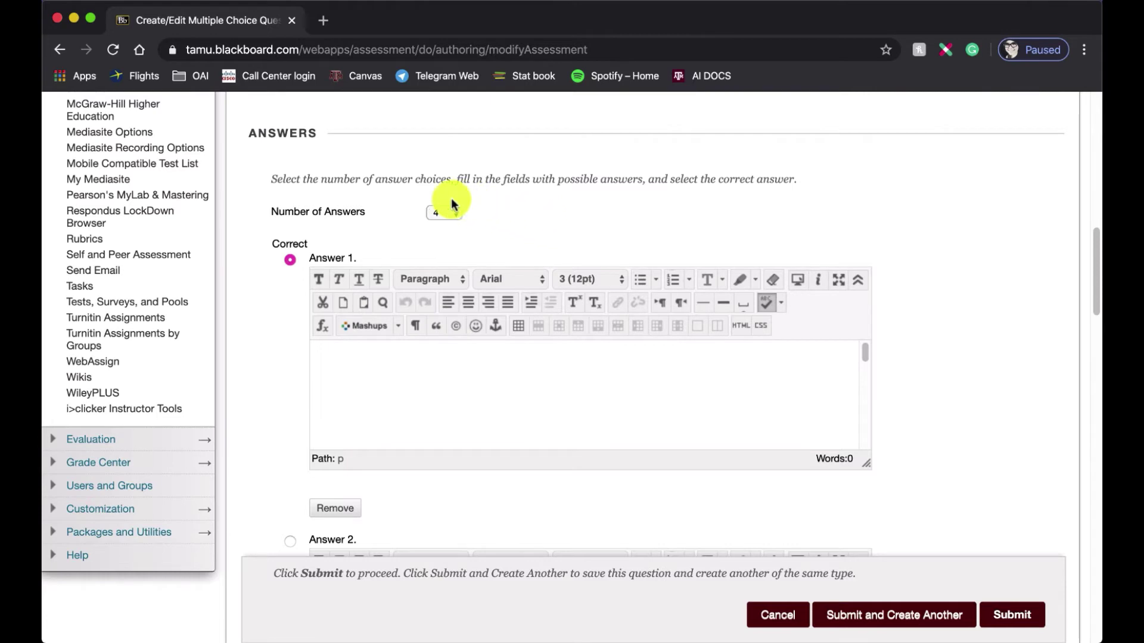
{"action": "left_click", "coordinate": [436, 211]}
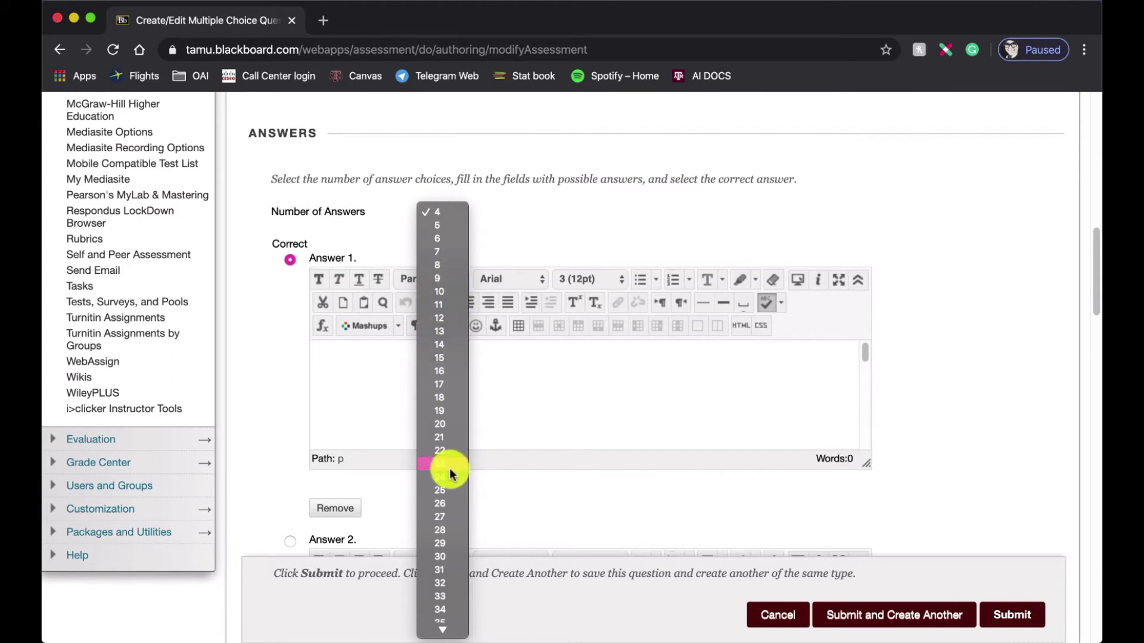
{"action": "left_click", "coordinate": [508, 198]}
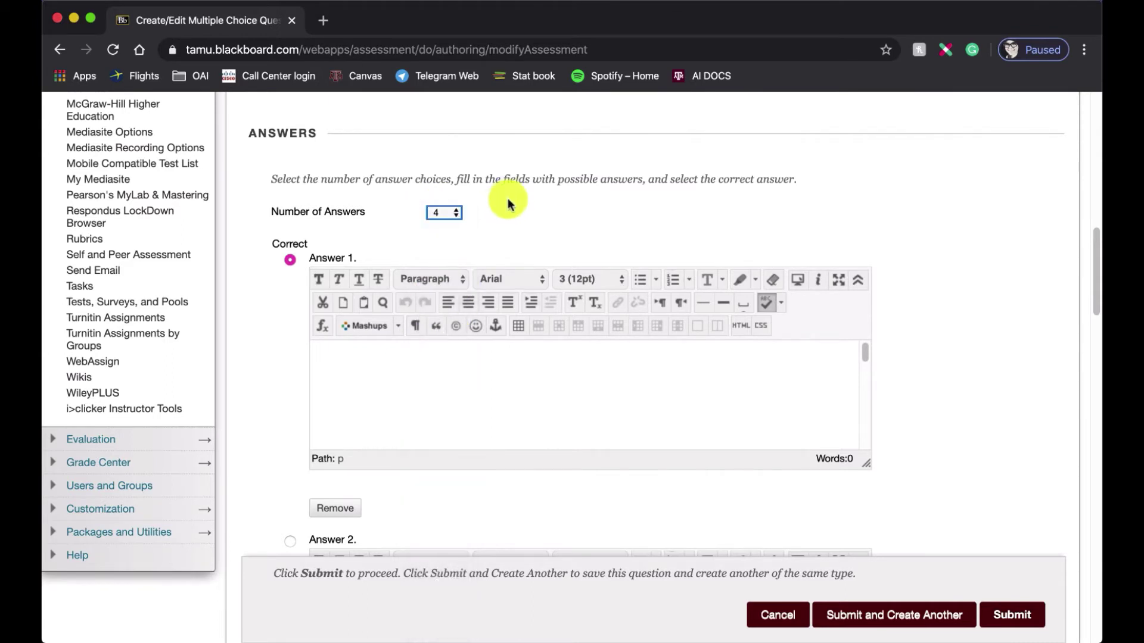
Step: Copy "Office for Academic Innovation" from the Word document into Answer 1 and remove its list lettering
{"action": "scroll", "coordinate": [502, 212], "scroll_direction": "down", "scroll_amount": 3}
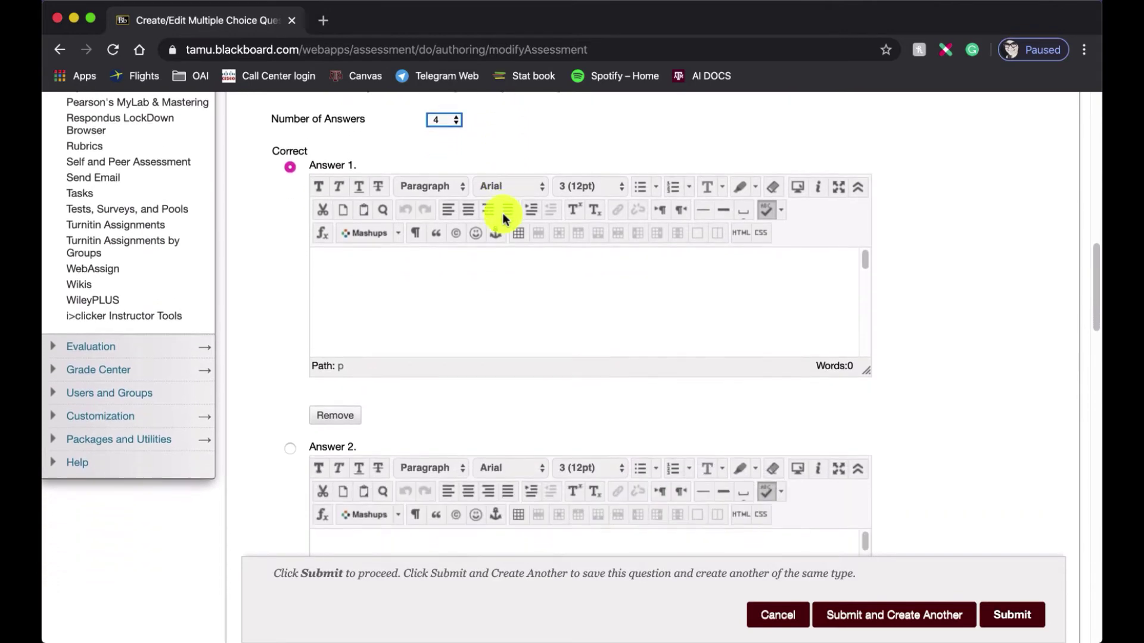
{"action": "left_click", "coordinate": [510, 271]}
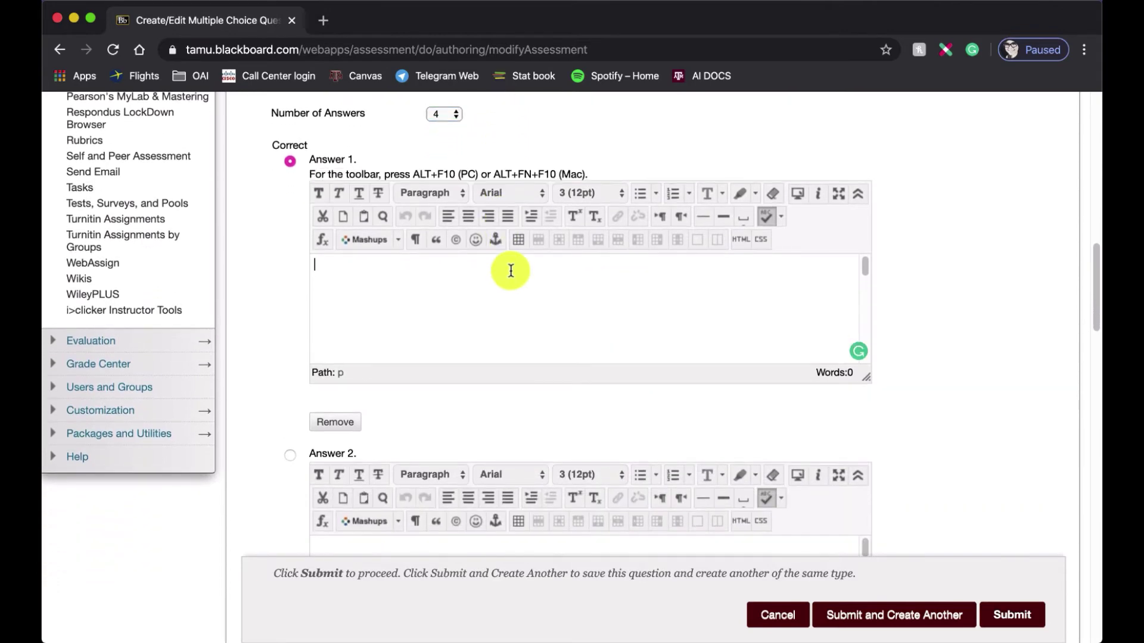
{"action": "key", "text": "ctrl+Right"}
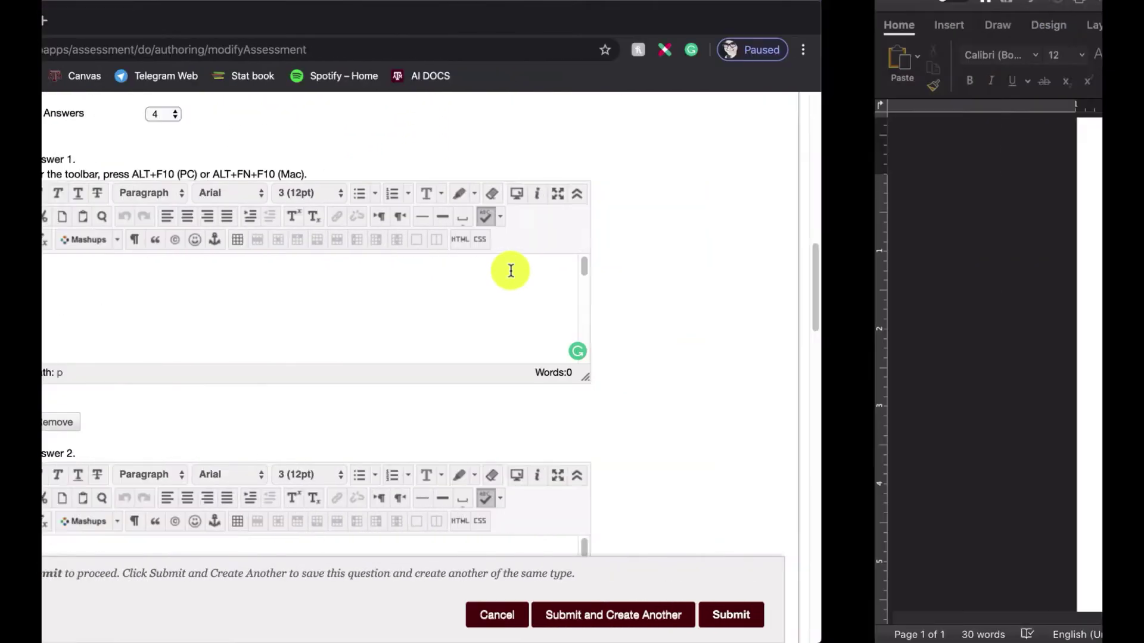
{"action": "key", "text": "ctrl+Left"}
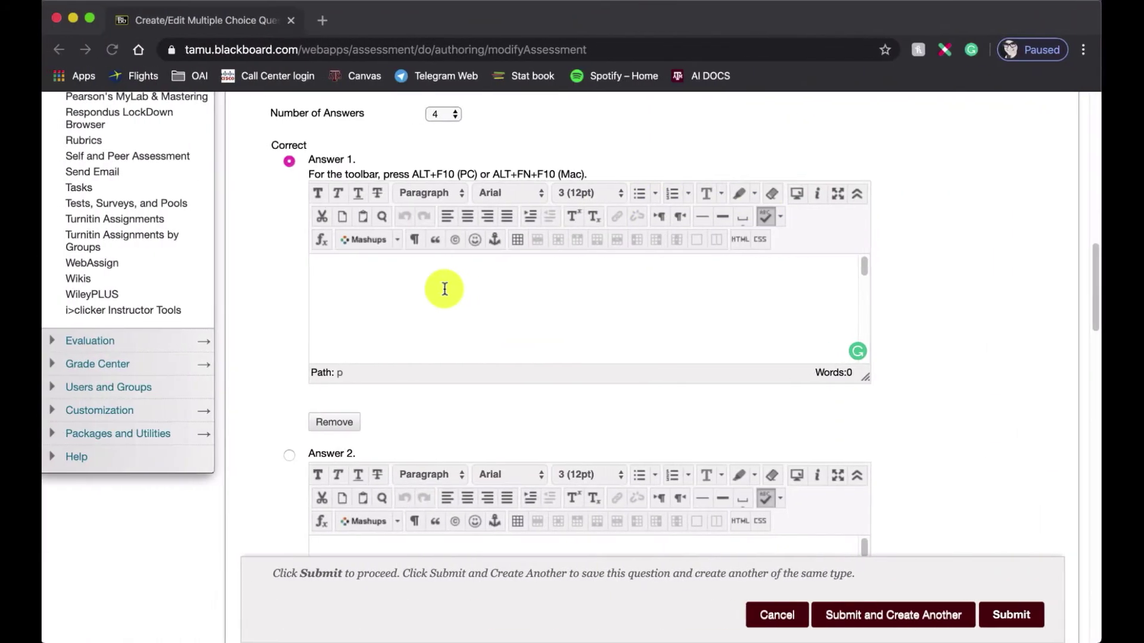
{"action": "type", "text": "Office for Academic Innovation"}
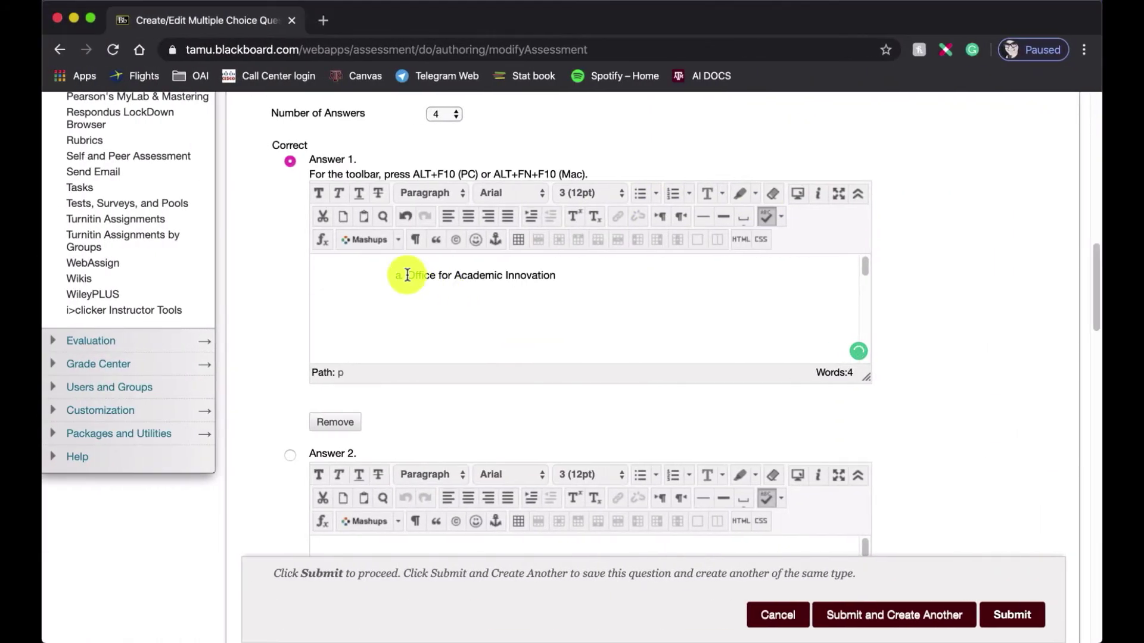
{"action": "left_click", "coordinate": [346, 275]}
{"action": "key", "text": "BackSpace"}
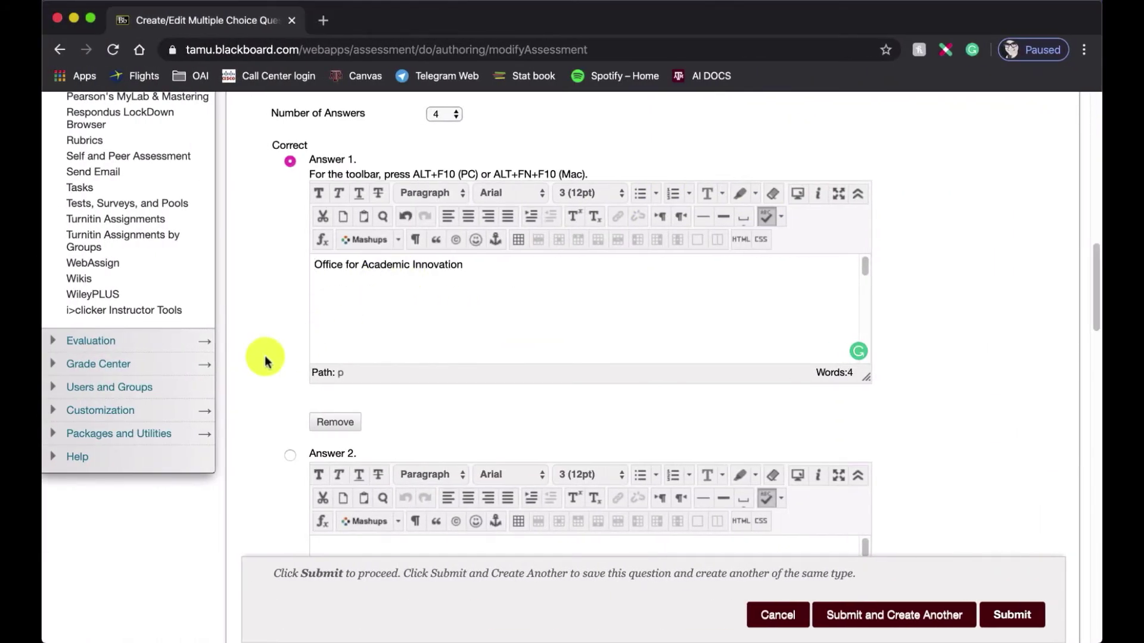
Step: Copy "Institute for Academic Innovation" from the Word document into Answer 2 of the Blackboard question
{"action": "scroll", "coordinate": [264, 355], "scroll_direction": "down", "scroll_amount": 5}
{"action": "left_click", "coordinate": [377, 420]}
{"action": "key", "text": "super+Tab"}
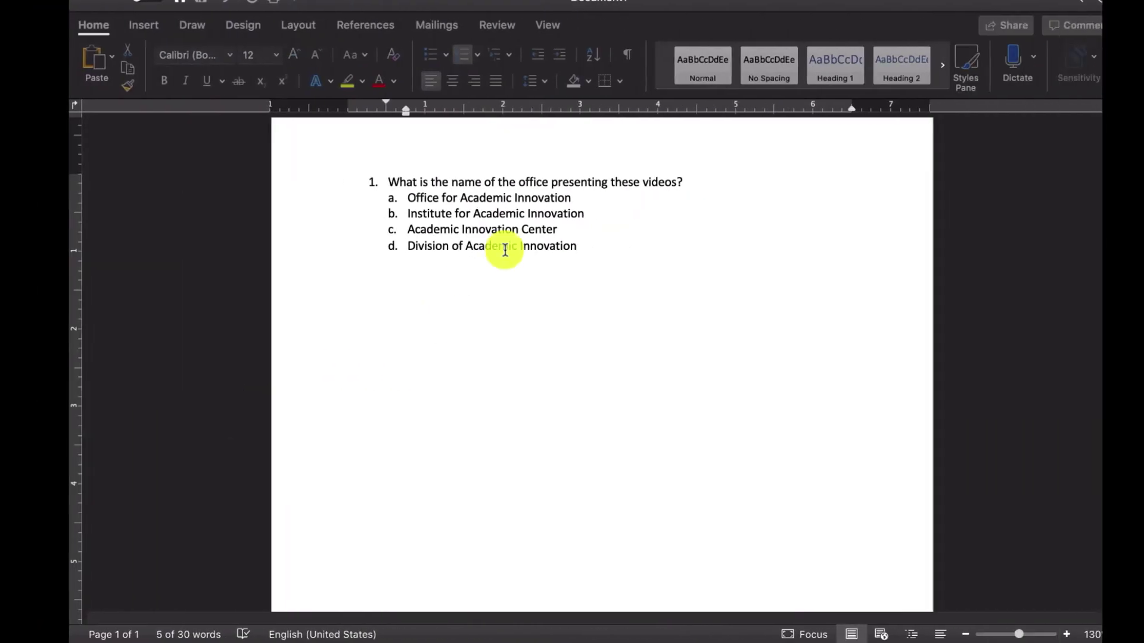
{"action": "left_click_drag", "start_coordinate": [560, 215], "coordinate": [411, 216]}
{"action": "key", "text": "super+c"}
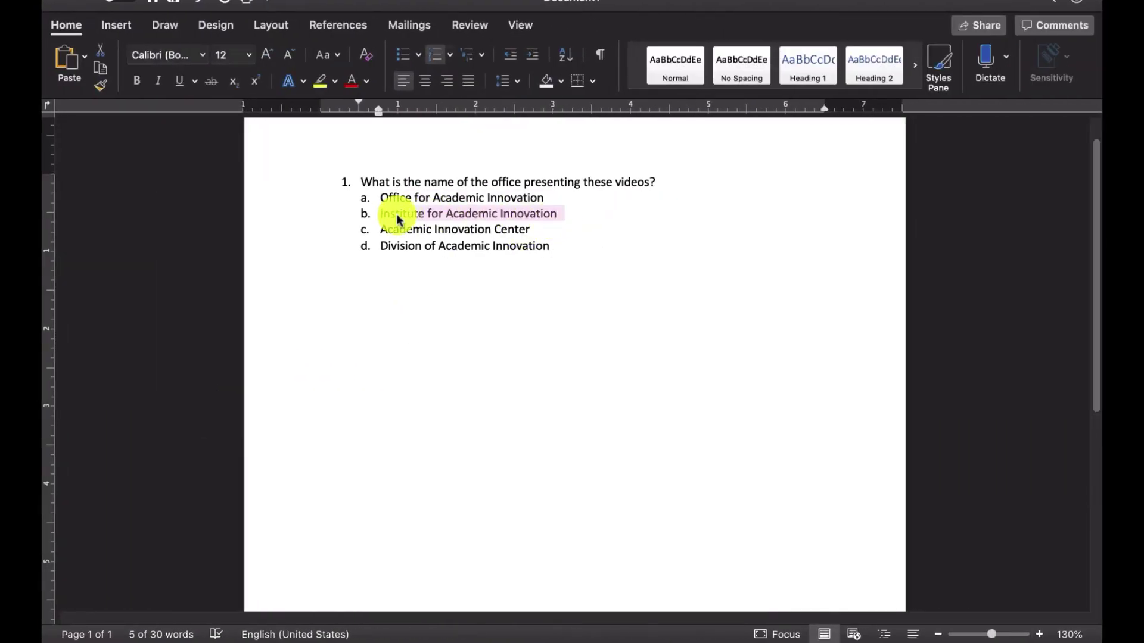
{"action": "key", "text": "super+Tab"}
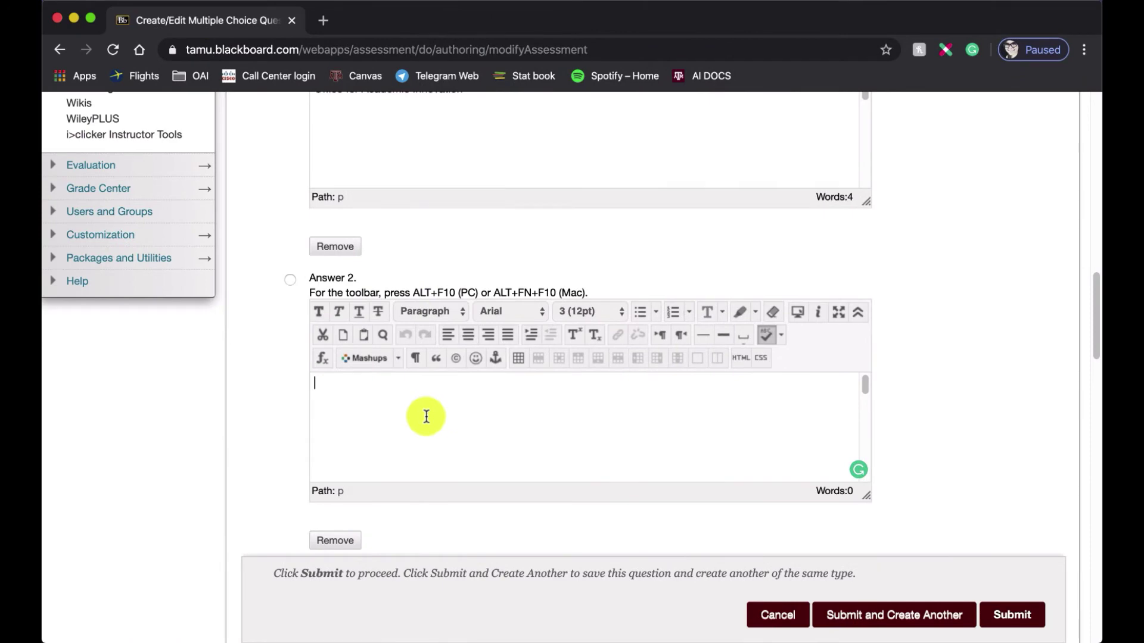
{"action": "key", "text": "super+v"}
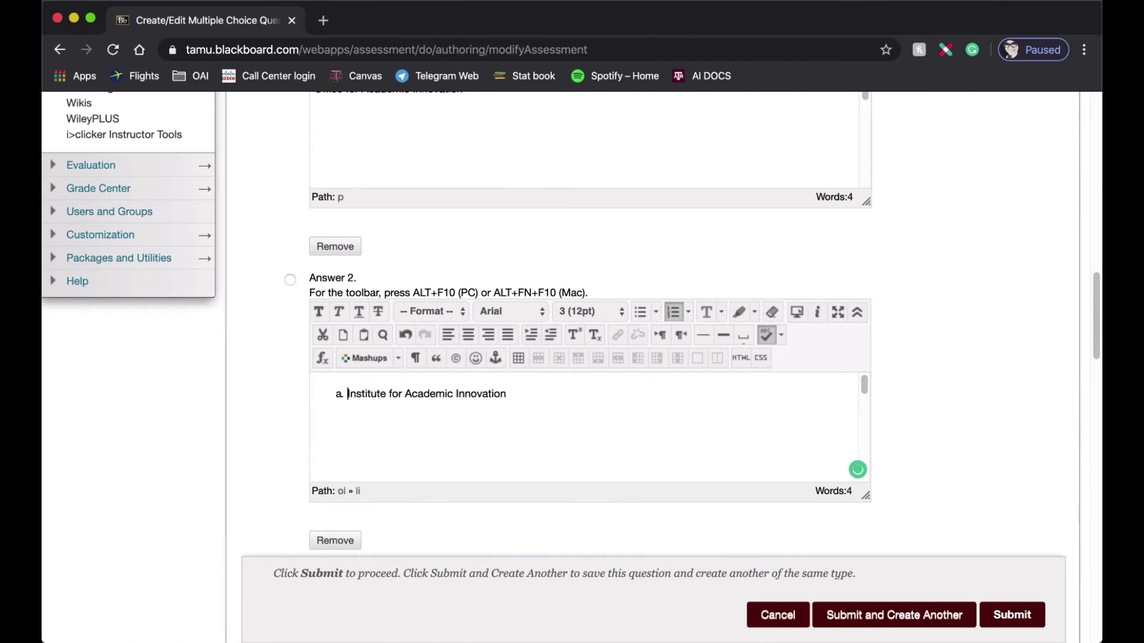
Step: Review the filled-in answers and mark Answer 1, "Office for Academic Innovation", as the correct one
{"action": "scroll", "coordinate": [270, 309], "scroll_direction": "down", "scroll_amount": 10}
{"action": "scroll", "coordinate": [270, 310], "scroll_direction": "up", "scroll_amount": 1}
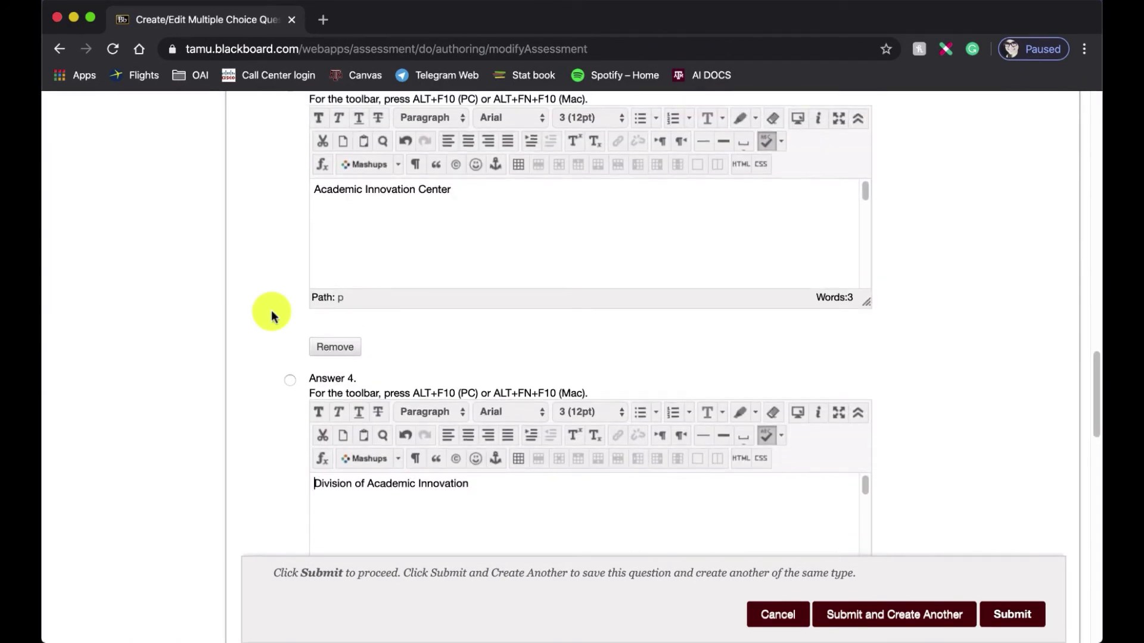
{"action": "scroll", "coordinate": [271, 310], "scroll_direction": "up", "scroll_amount": 3}
{"action": "scroll", "coordinate": [271, 316], "scroll_direction": "up", "scroll_amount": 12}
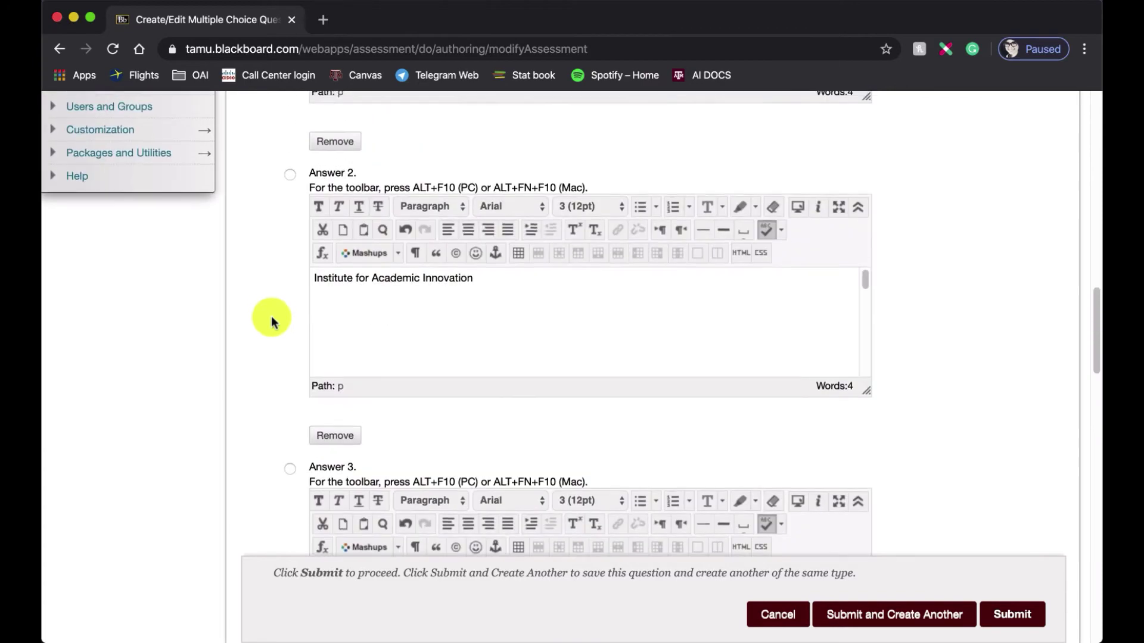
{"action": "scroll", "coordinate": [270, 316], "scroll_direction": "up", "scroll_amount": 4}
{"action": "scroll", "coordinate": [271, 319], "scroll_direction": "up", "scroll_amount": 4}
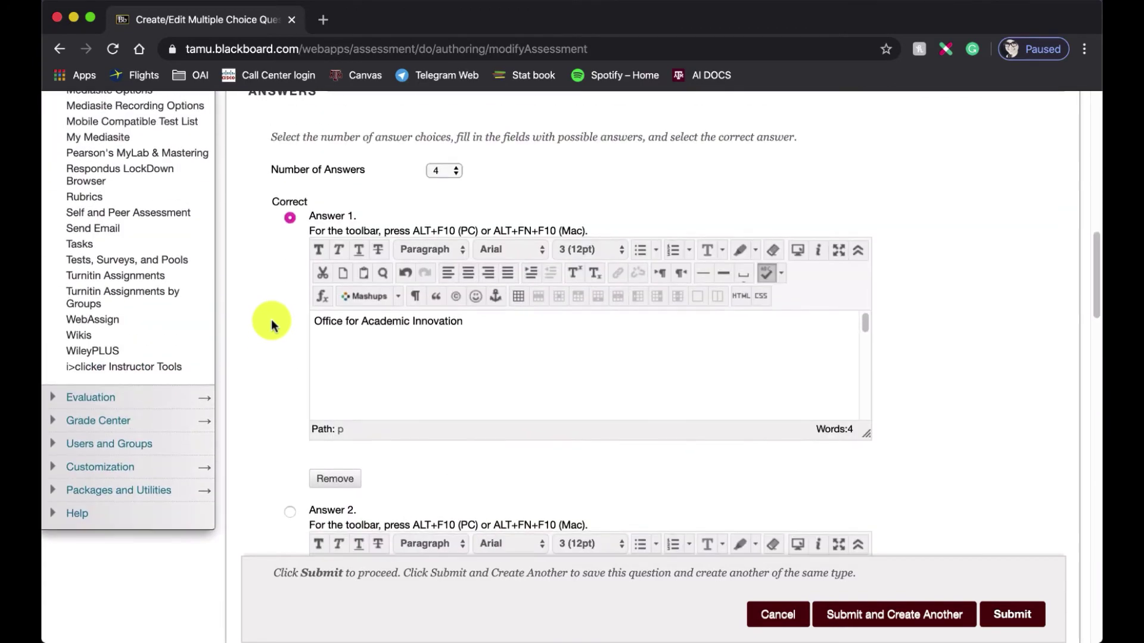
{"action": "left_click", "coordinate": [289, 219]}
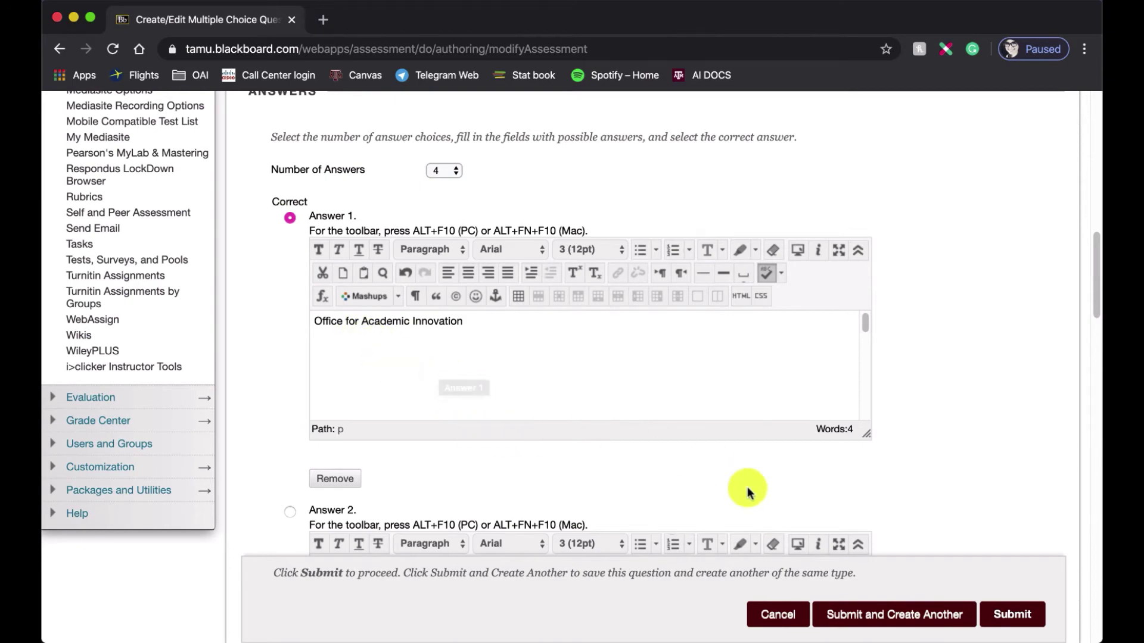
Step: Enter "Yes, that is correct." as the Correct Response Feedback
{"action": "scroll", "coordinate": [936, 473], "scroll_direction": "down", "scroll_amount": 3}
{"action": "scroll", "coordinate": [937, 473], "scroll_direction": "down", "scroll_amount": 15}
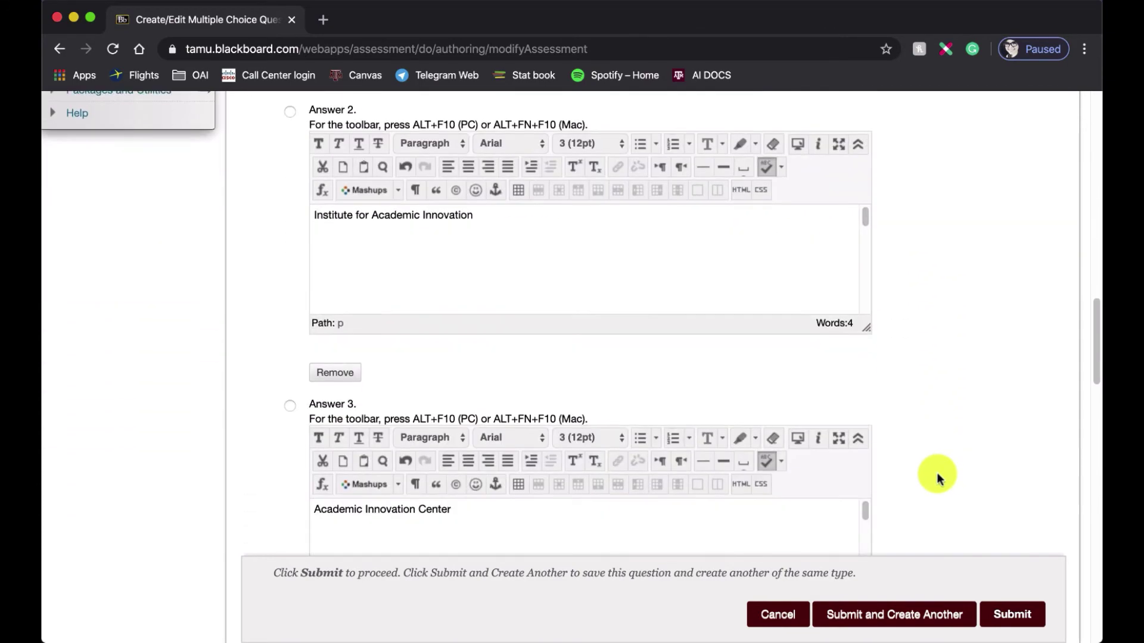
{"action": "scroll", "coordinate": [936, 473], "scroll_direction": "down", "scroll_amount": 2}
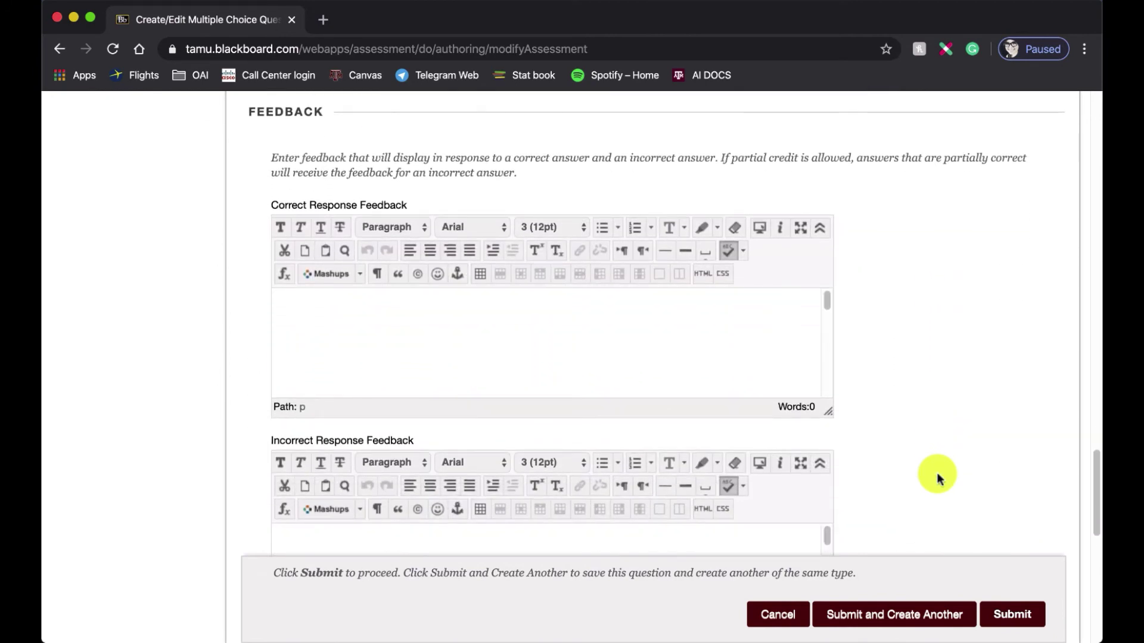
{"action": "scroll", "coordinate": [936, 476], "scroll_direction": "down", "scroll_amount": 1}
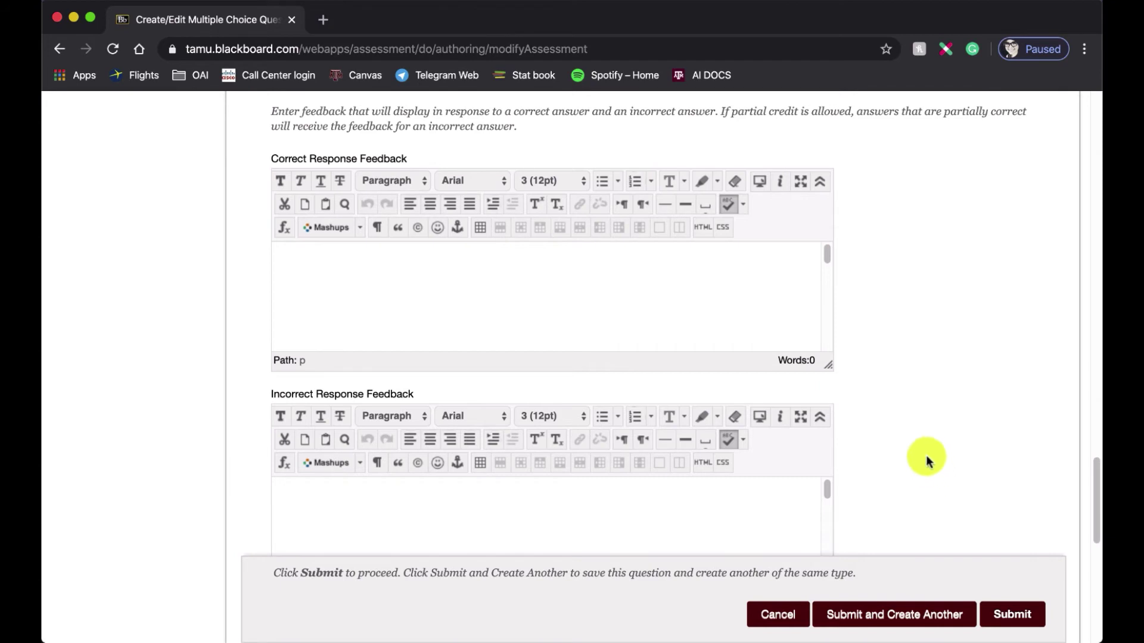
{"action": "left_click", "coordinate": [665, 269]}
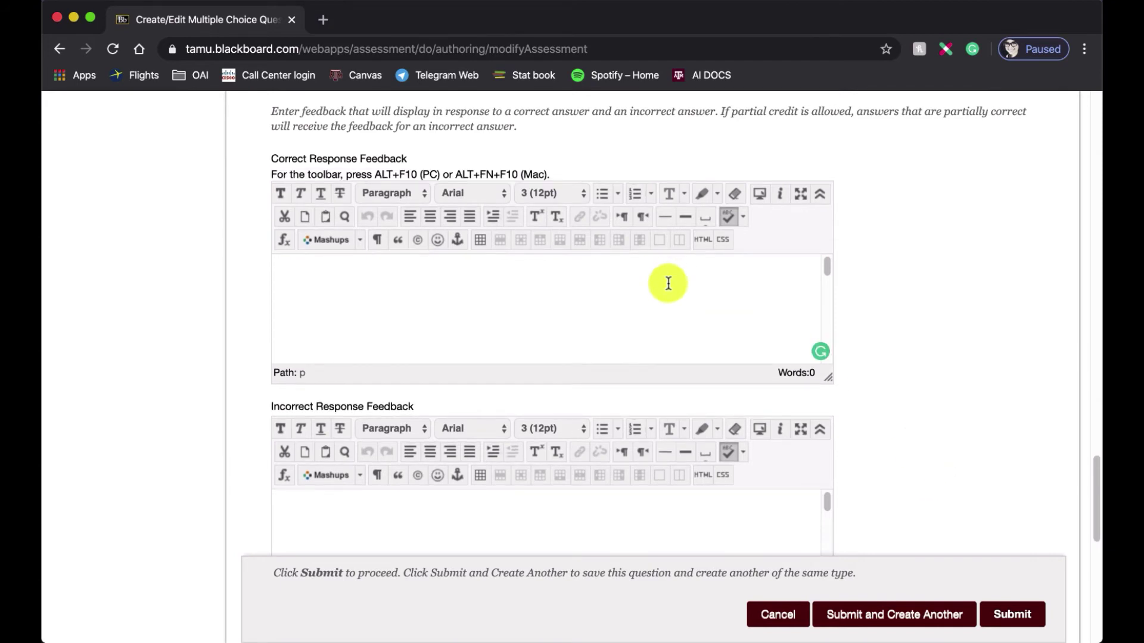
{"action": "type", "text": "Yes, th"}
{"action": "type", "text": "at is correct."}
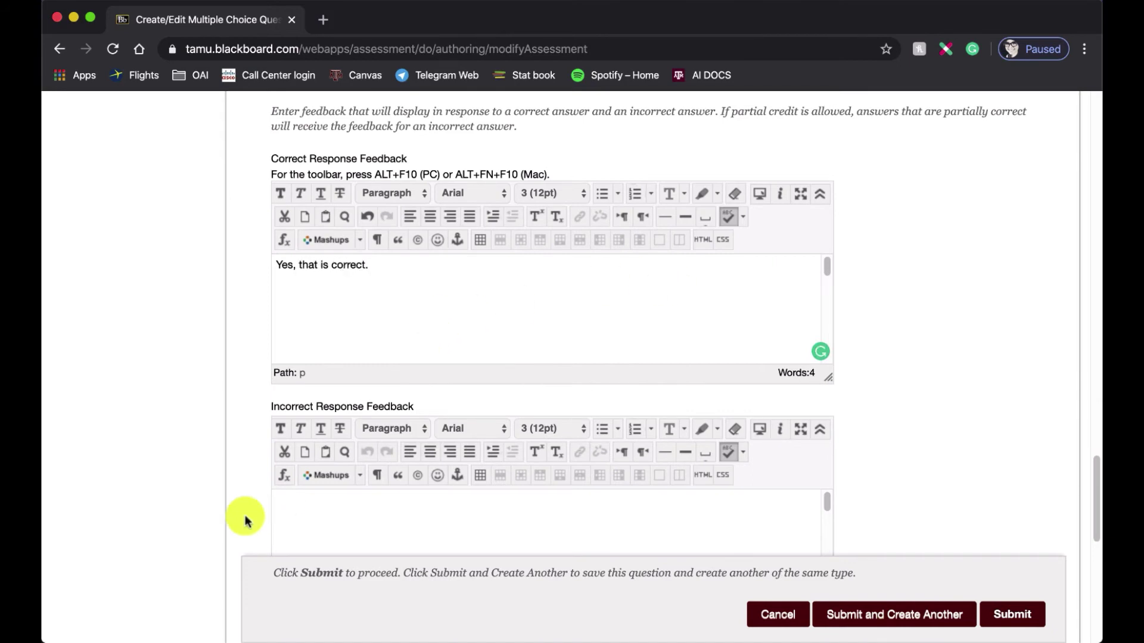
Step: Enter "No, that is incorrect. Please refer to ai.tamu.edu for more information." as the Incorrect Response Feedback
{"action": "scroll", "coordinate": [248, 519], "scroll_direction": "down", "scroll_amount": 3}
{"action": "left_click", "coordinate": [312, 462]}
{"action": "type", "text": "No"}
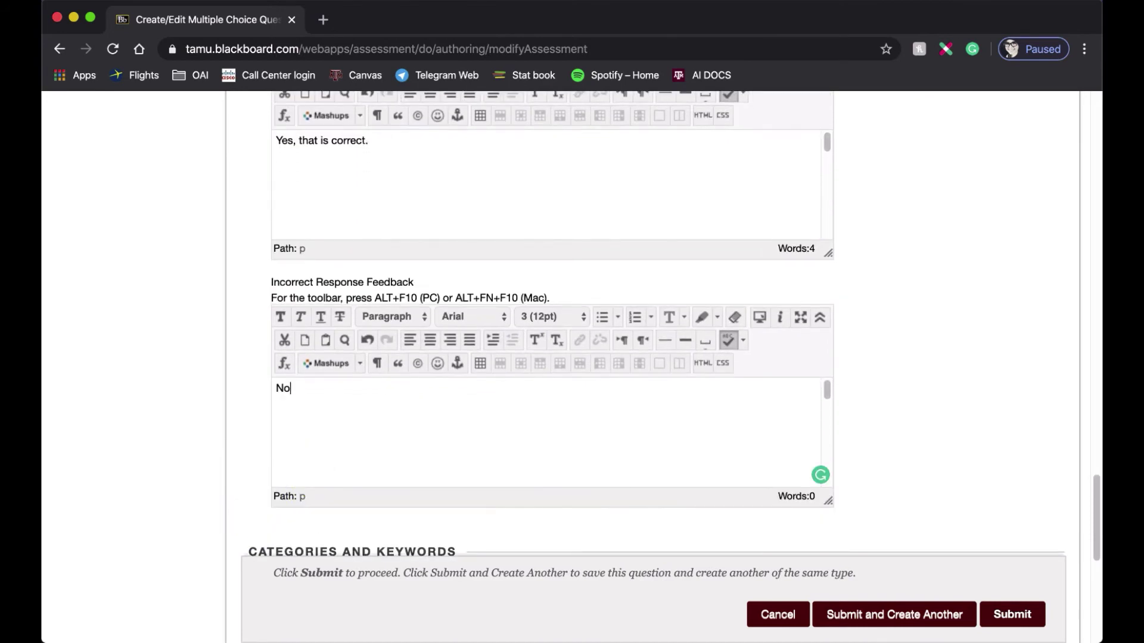
{"action": "type", "text": ", that is incorrect. Please refer to ai"}
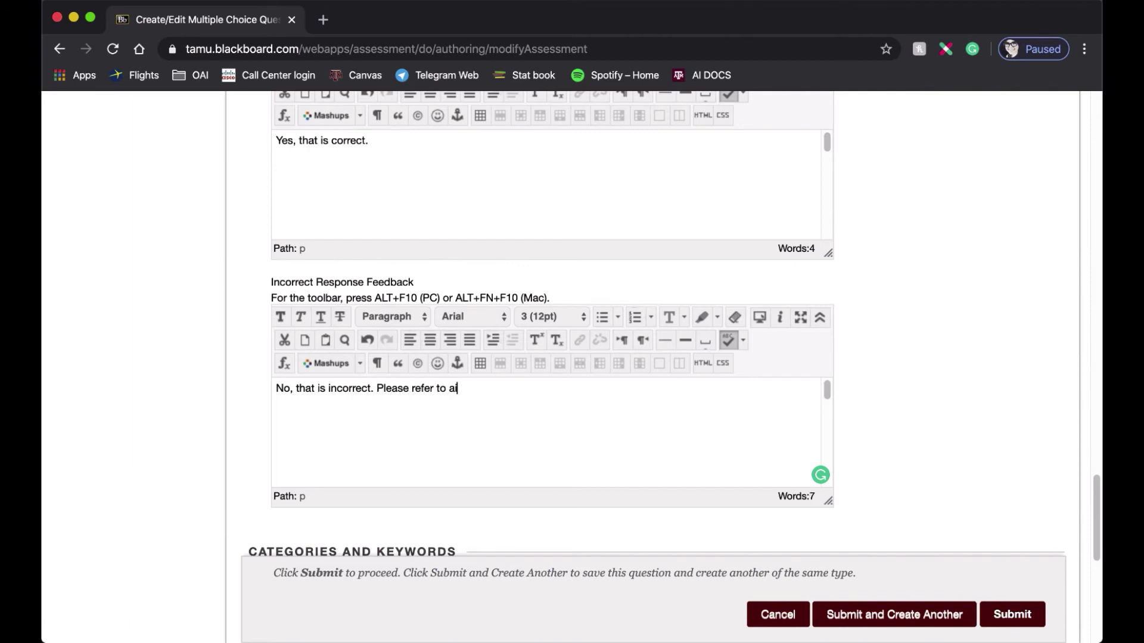
{"action": "type", "text": ".tamu.edu fo"}
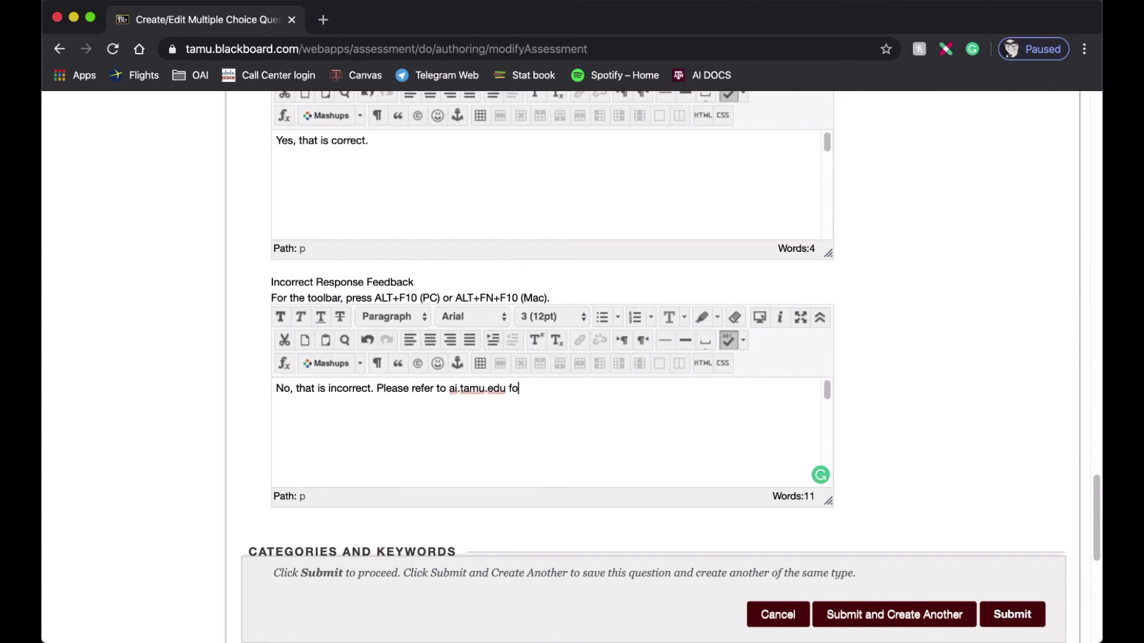
{"action": "type", "text": "r more information."}
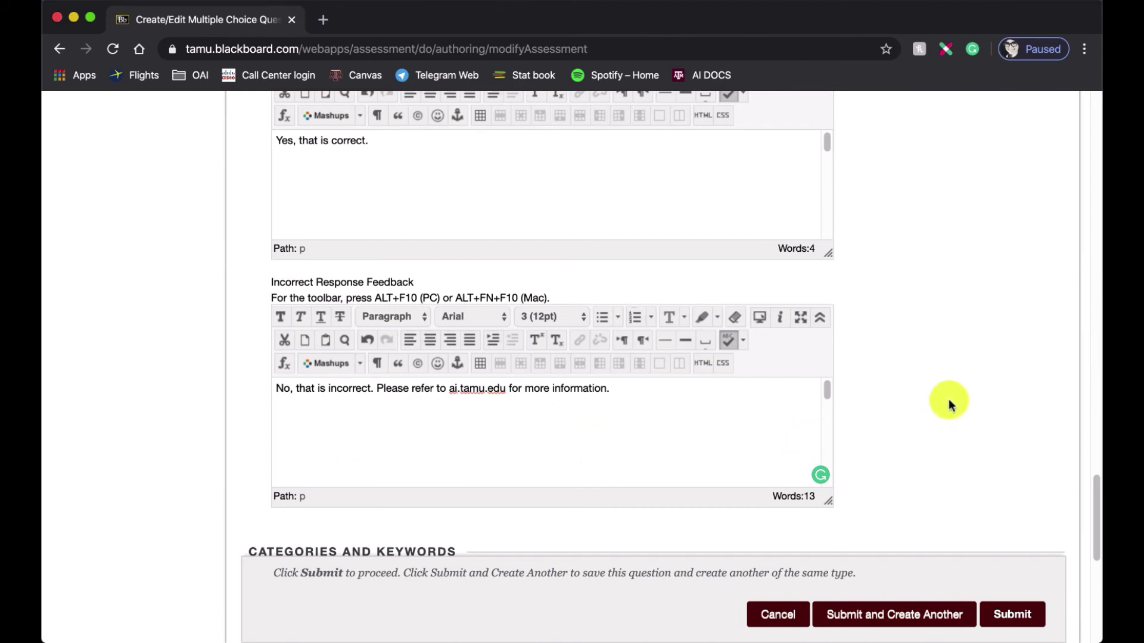
Step: Submit the multiple choice question and review its answers and feedback on the Final Exam test canvas
{"action": "scroll", "coordinate": [949, 400], "scroll_direction": "down", "scroll_amount": 1}
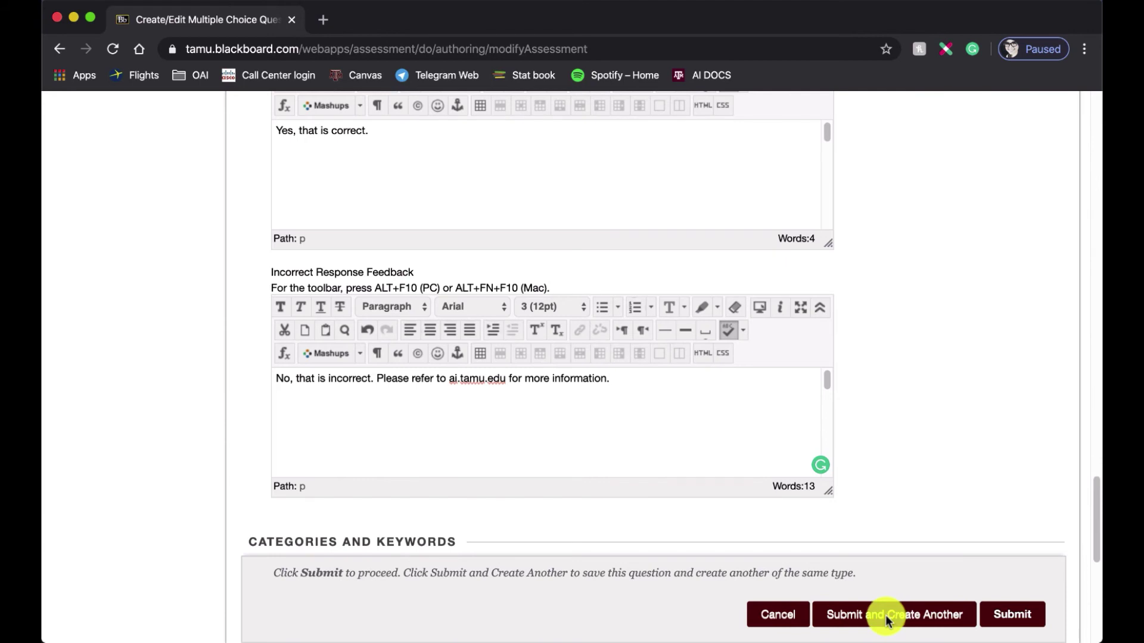
{"action": "left_click", "coordinate": [1013, 616]}
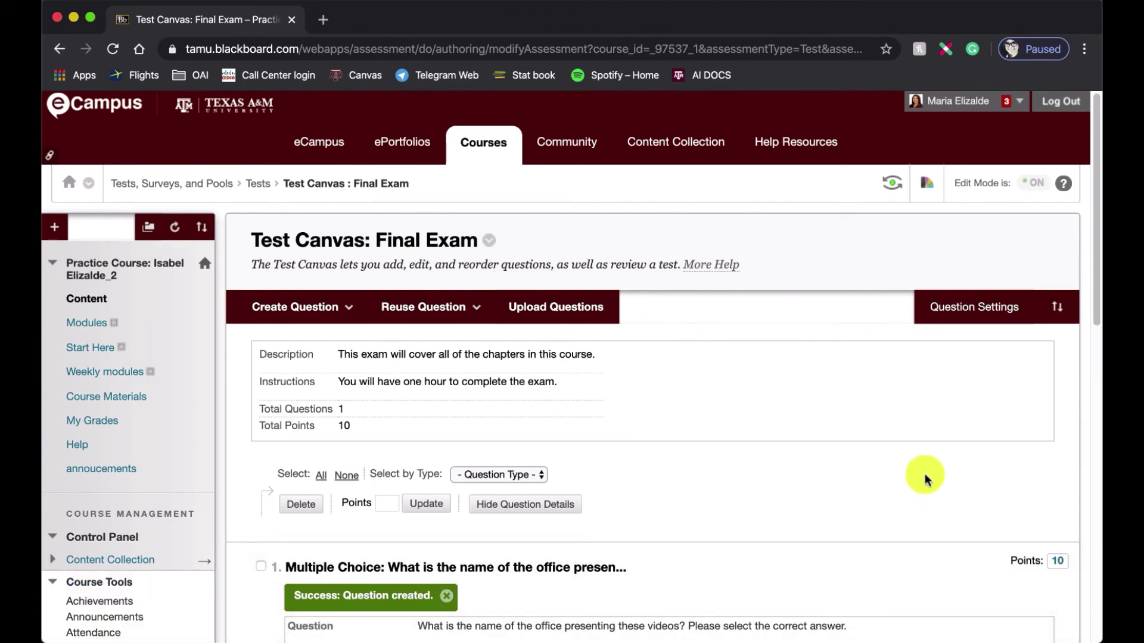
{"action": "scroll", "coordinate": [907, 502], "scroll_direction": "down", "scroll_amount": 6}
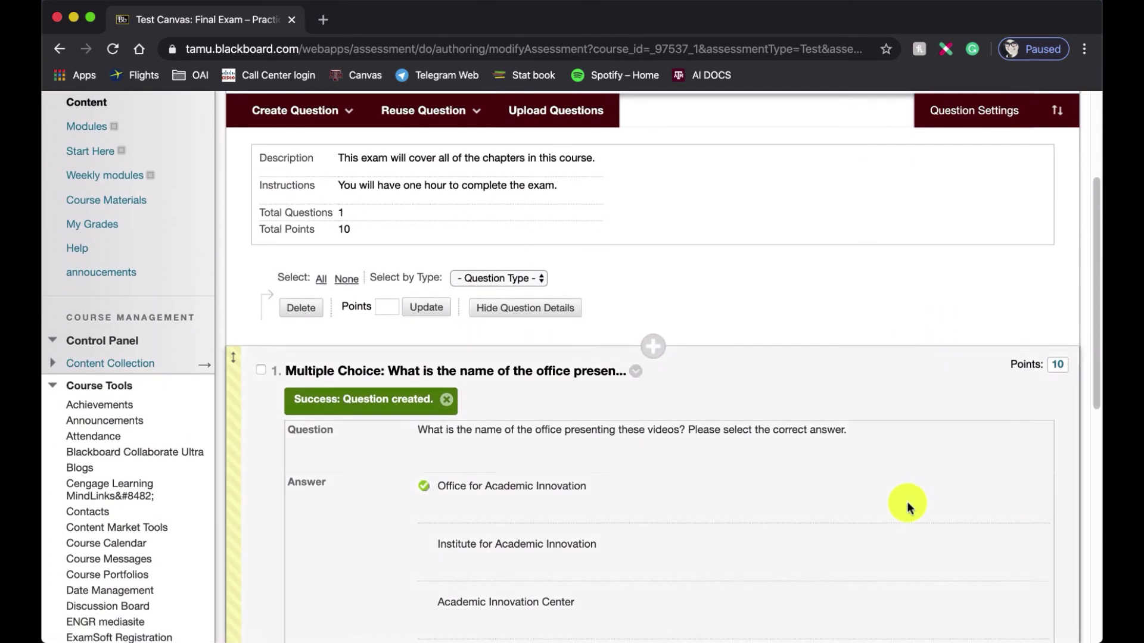
{"action": "scroll", "coordinate": [907, 505], "scroll_direction": "down", "scroll_amount": 1}
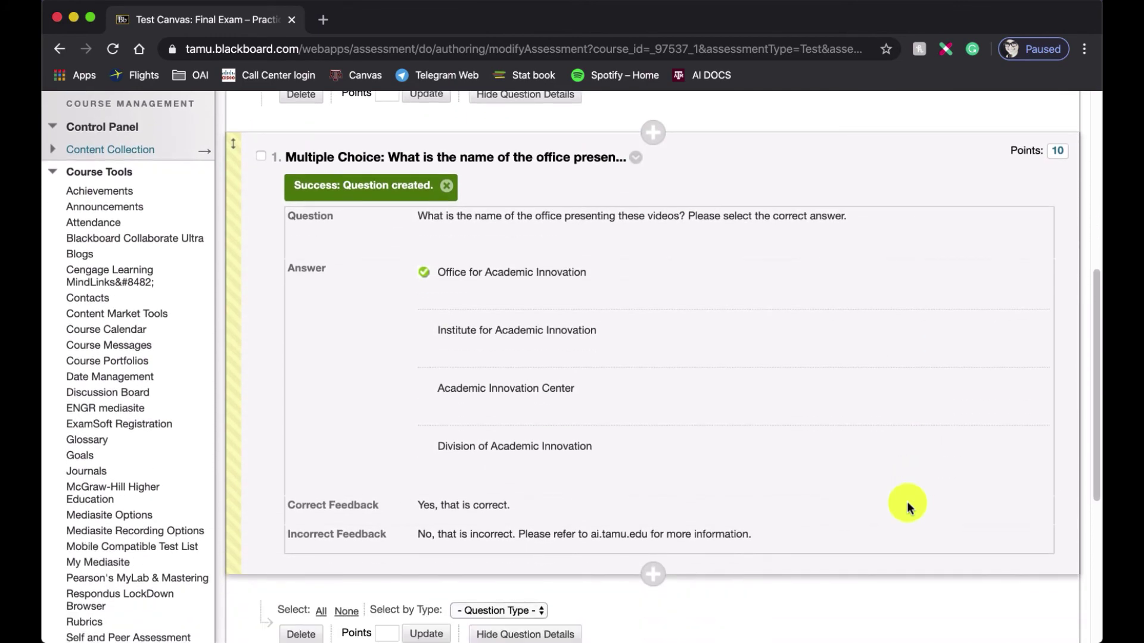